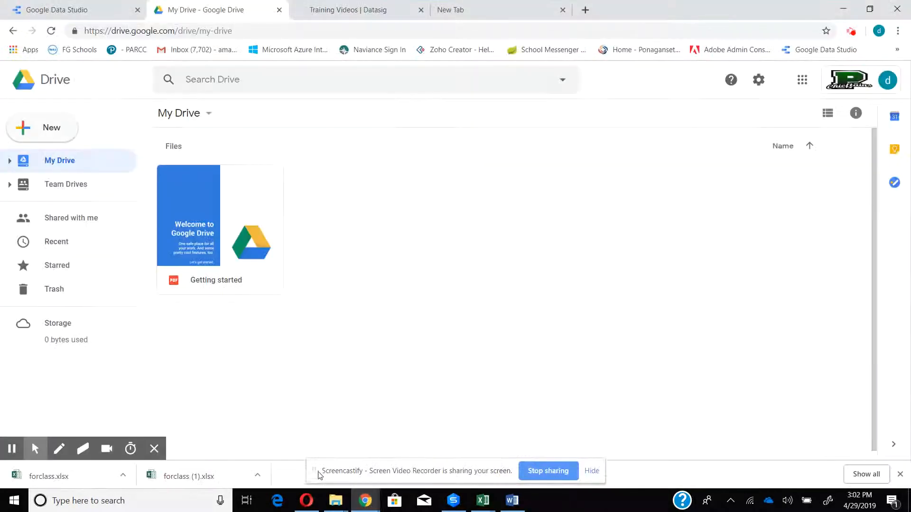
Step: Download the sample file for the workshop from the Datasig training videos page
click(83, 14)
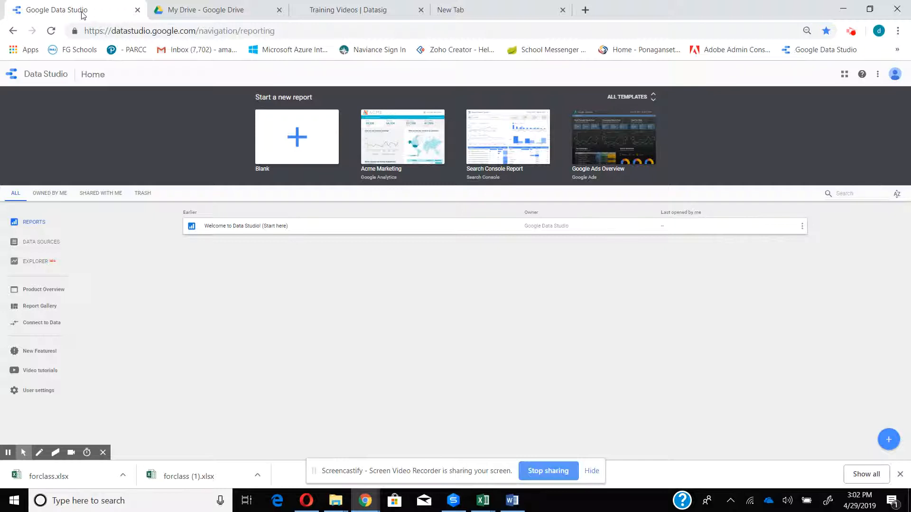
click(331, 6)
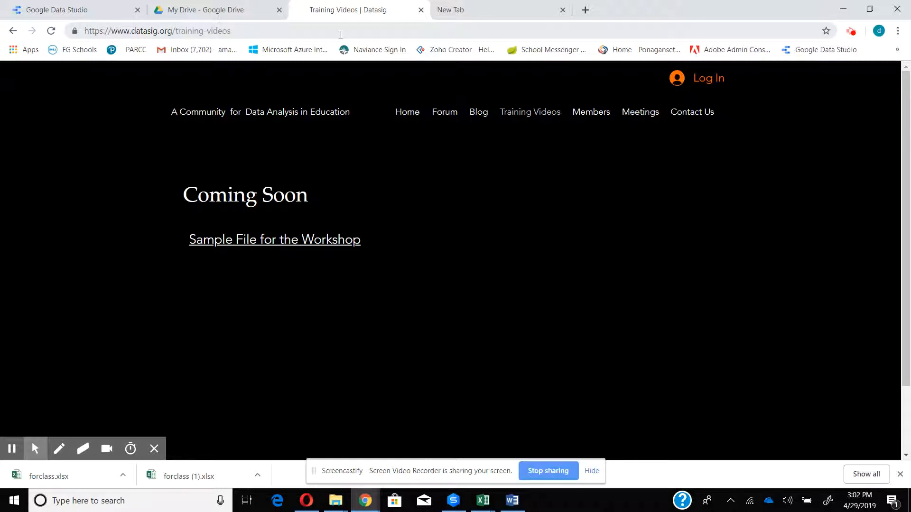
click(335, 241)
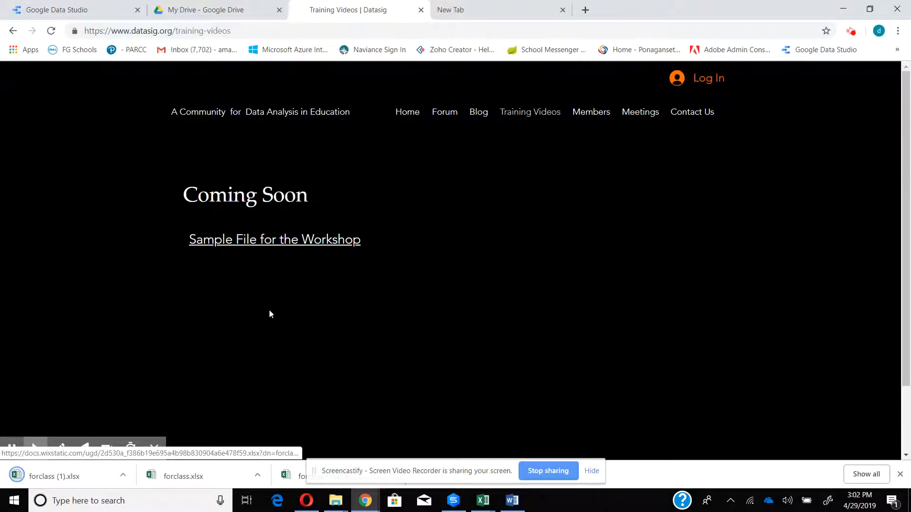
Step: Check in Google Drive's settings whether uploaded files are converted to Google Docs editor format
click(214, 15)
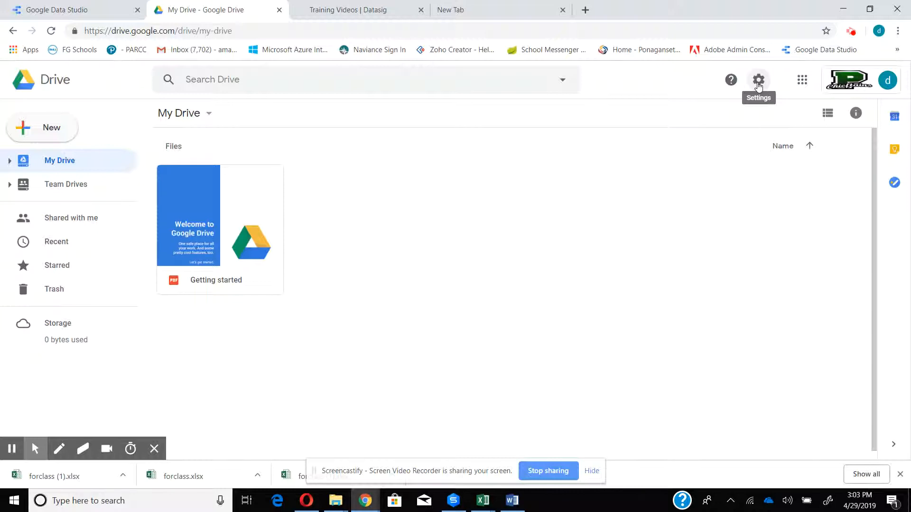
click(758, 83)
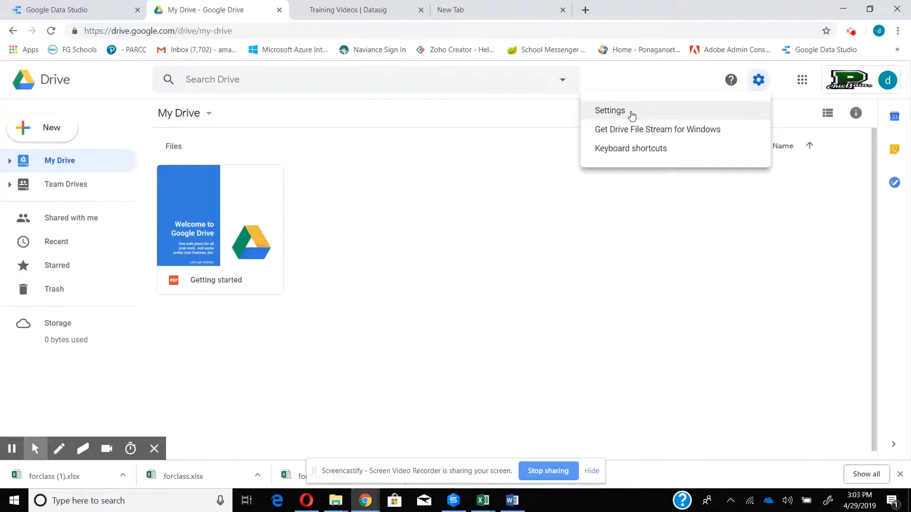
click(631, 114)
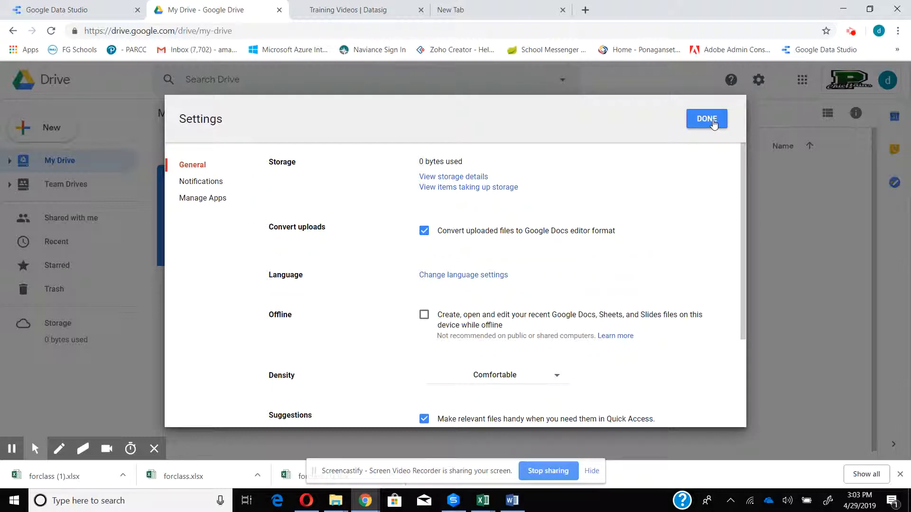
click(713, 121)
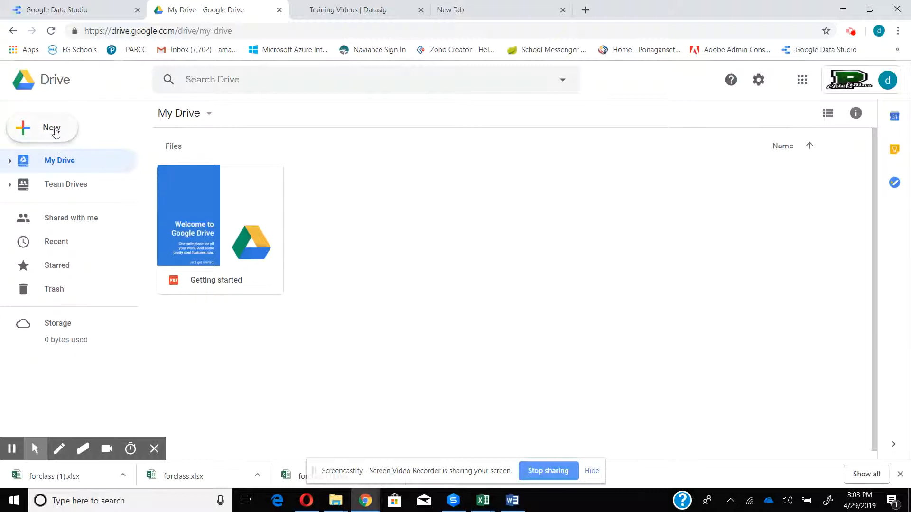
Step: Upload forclass.xlsx from the Downloads folder to My Drive and dismiss the upload notice
click(53, 128)
click(73, 163)
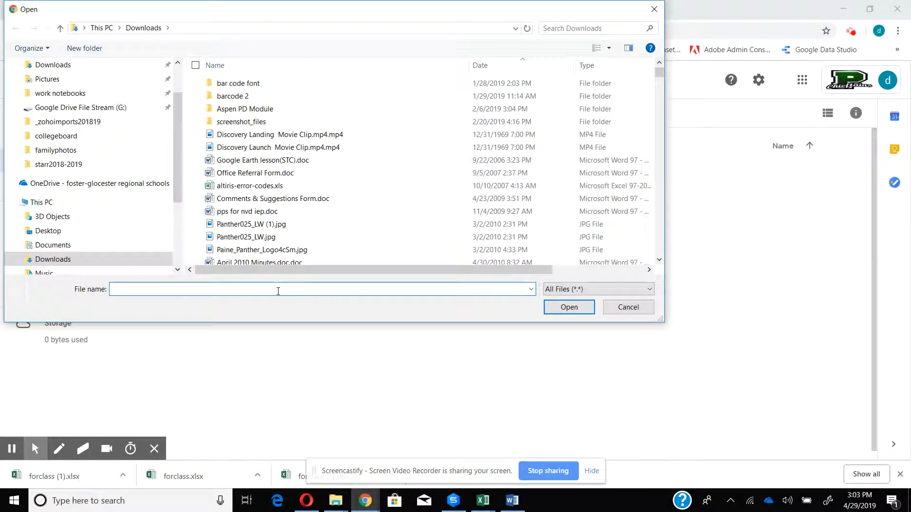
text(for)
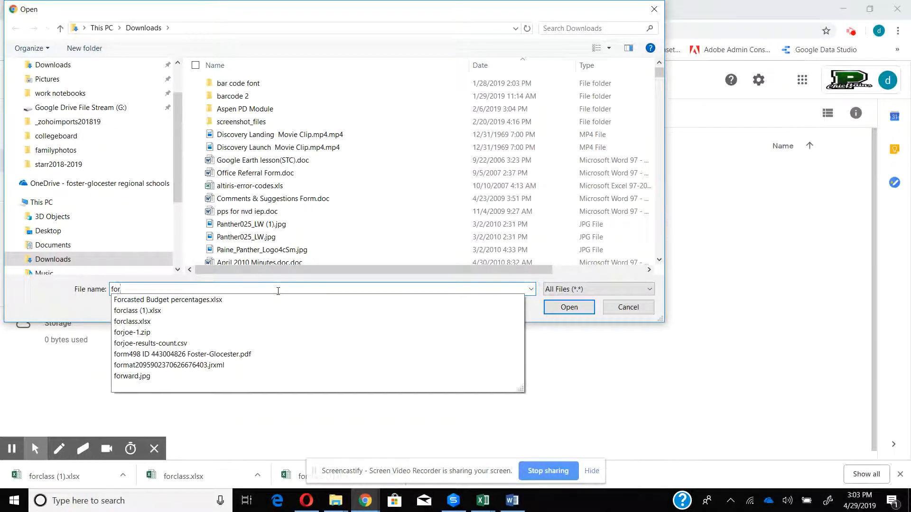
click(163, 322)
click(576, 309)
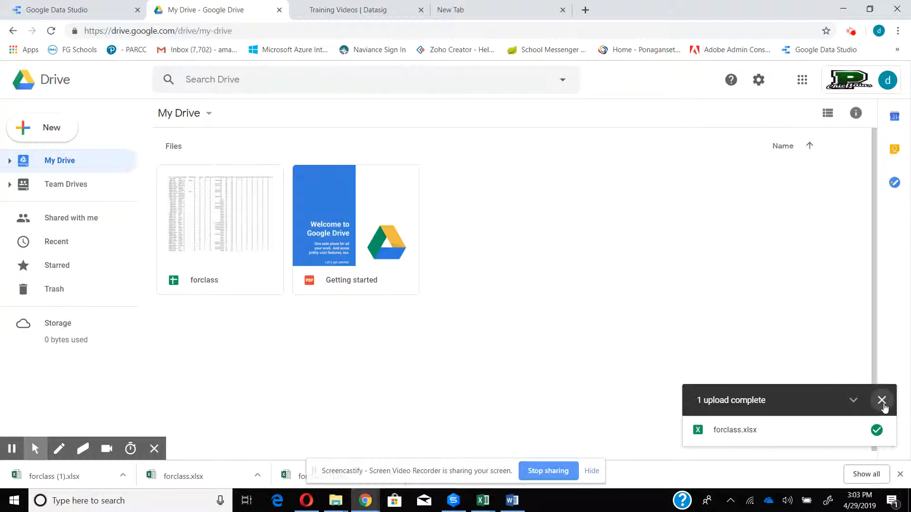
click(881, 401)
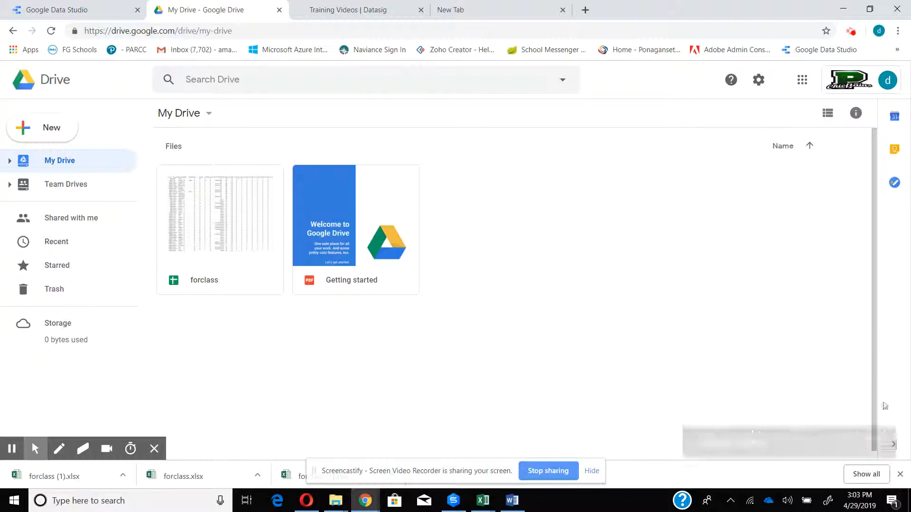
Step: Switch to Google Data Studio, begin creating a data source and accept the terms of service
click(56, 10)
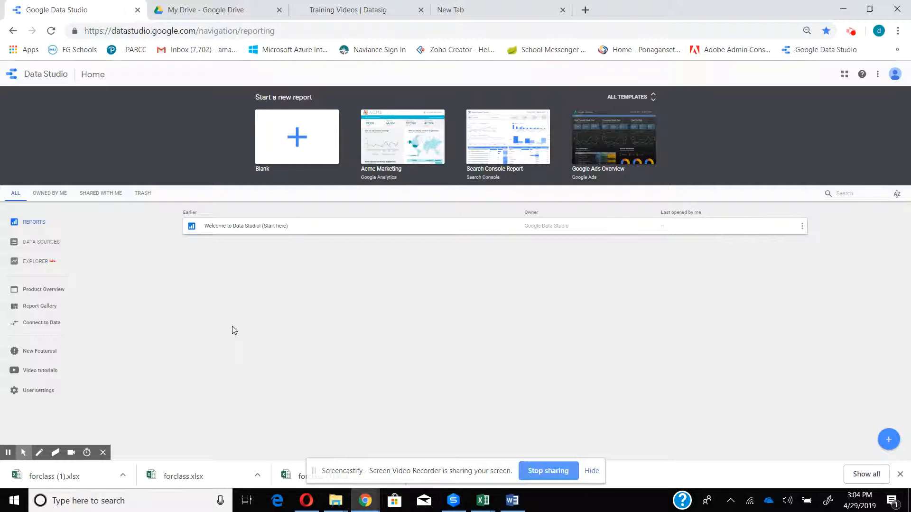
click(58, 246)
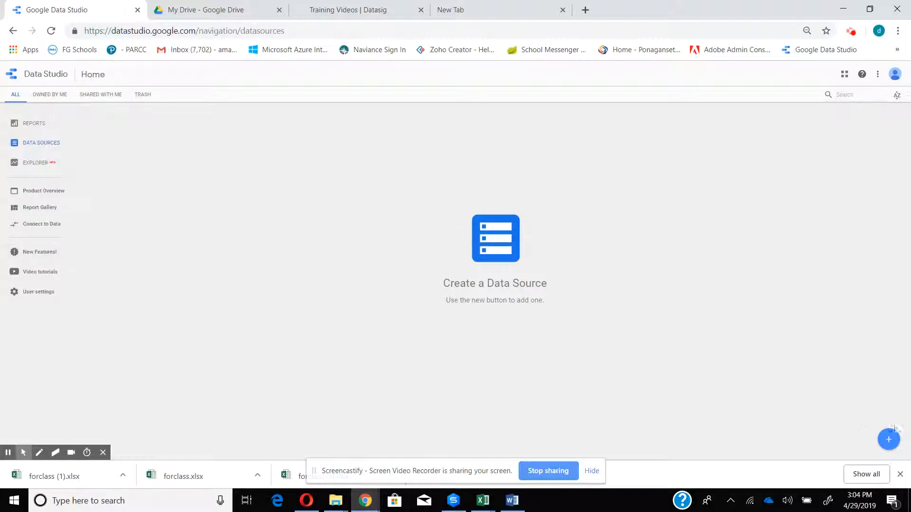
click(895, 441)
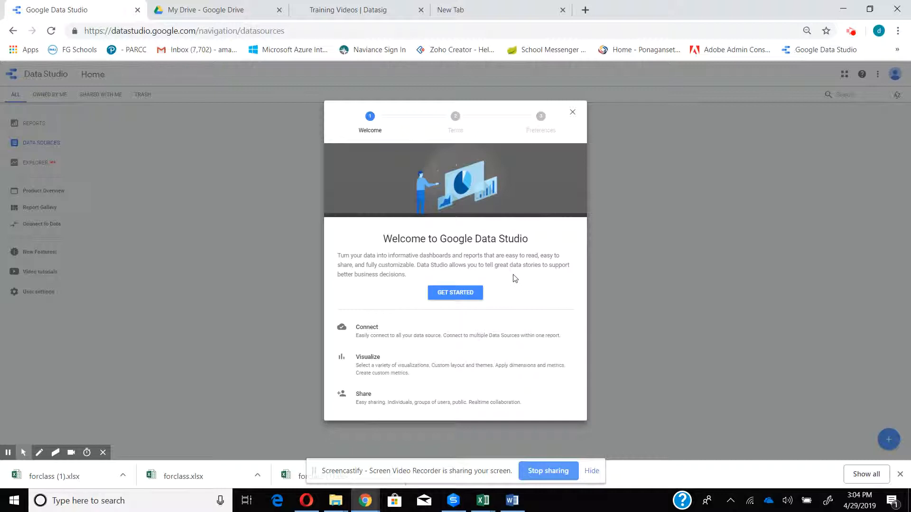
click(464, 293)
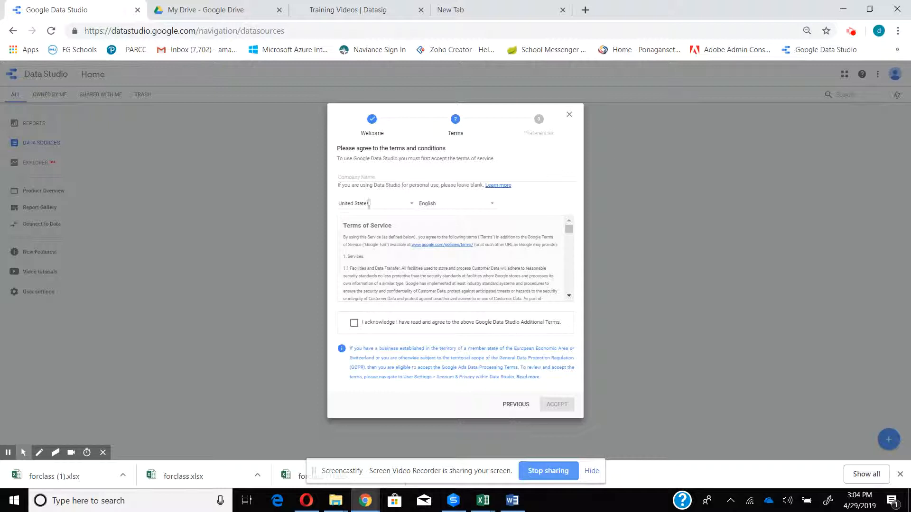
click(354, 324)
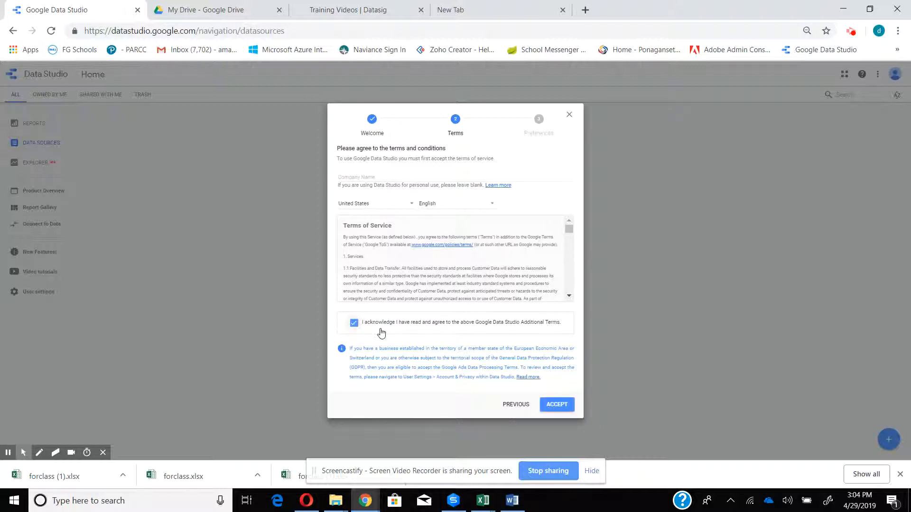
click(565, 407)
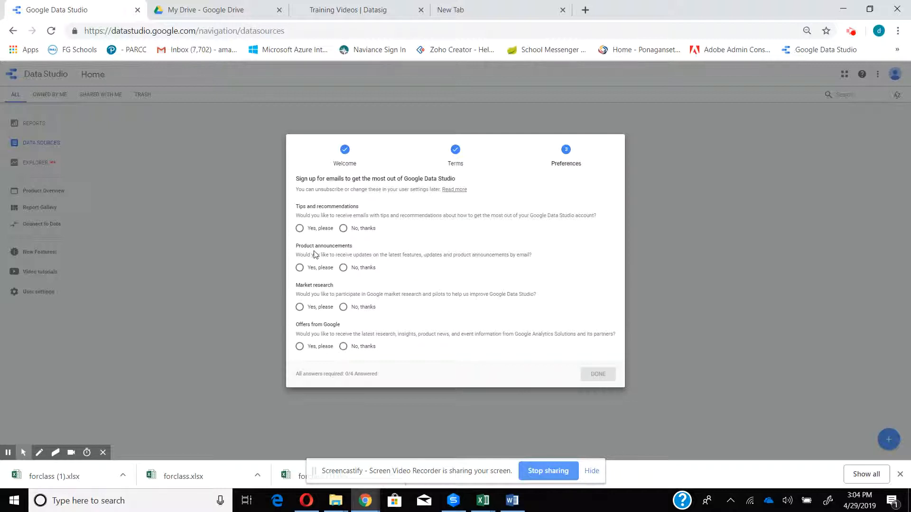
Step: Decline tips, product announcements, market research and Google offers in the email preferences and finish the account setup
click(343, 229)
click(343, 268)
click(343, 307)
click(343, 346)
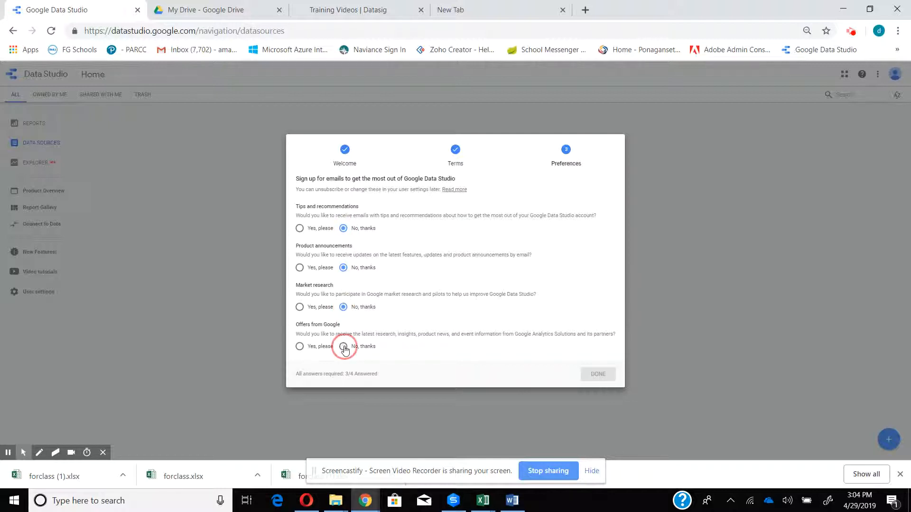
click(593, 374)
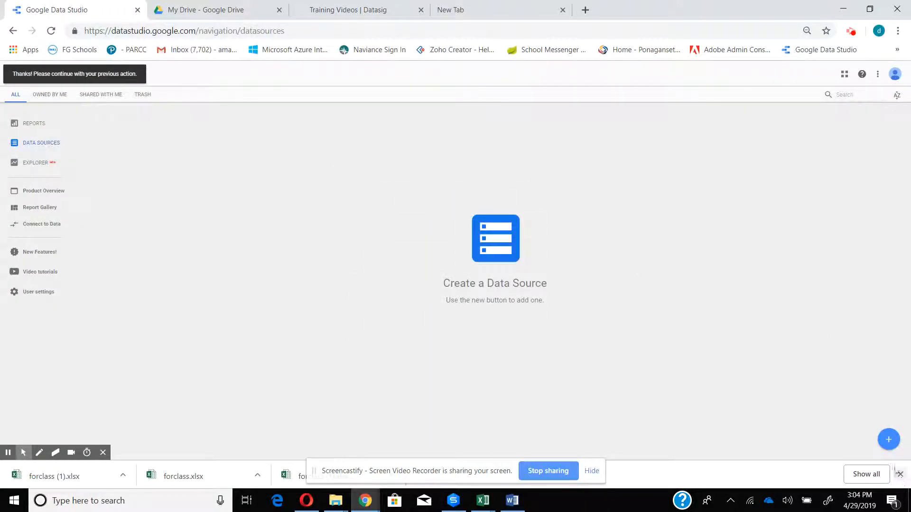
Step: Start a new data source with the Google Sheets connector
click(888, 439)
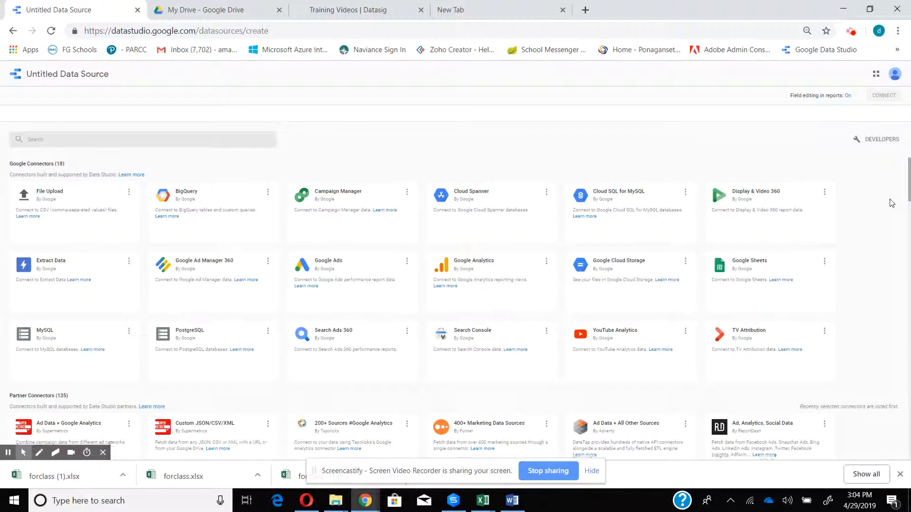
scroll(892, 203, down, 1)
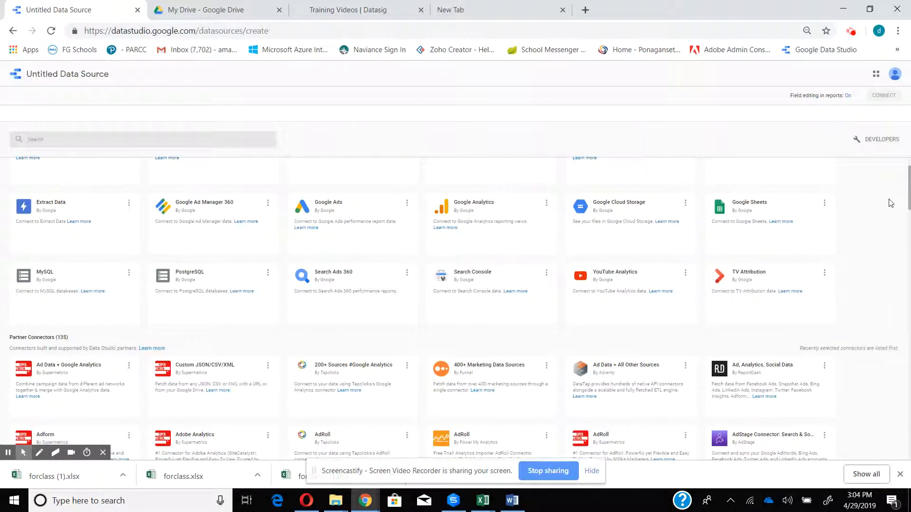
mouse_move(766, 218)
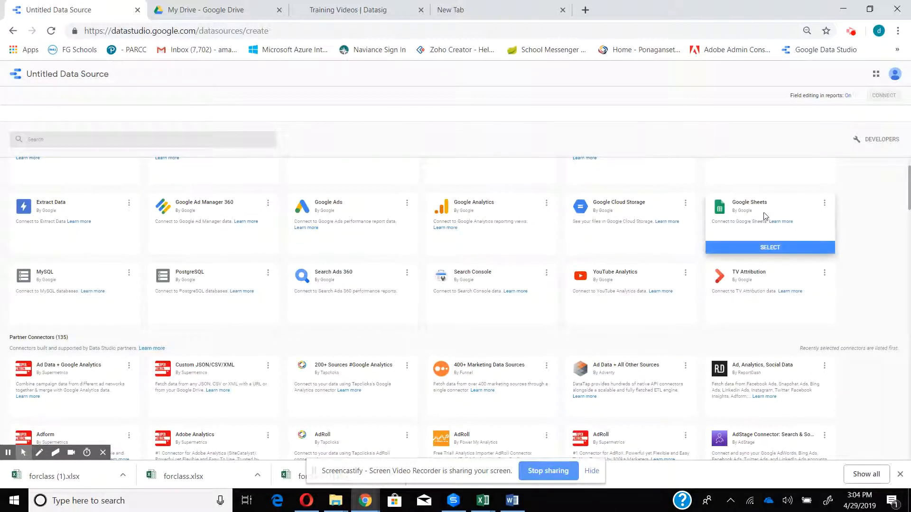
click(768, 249)
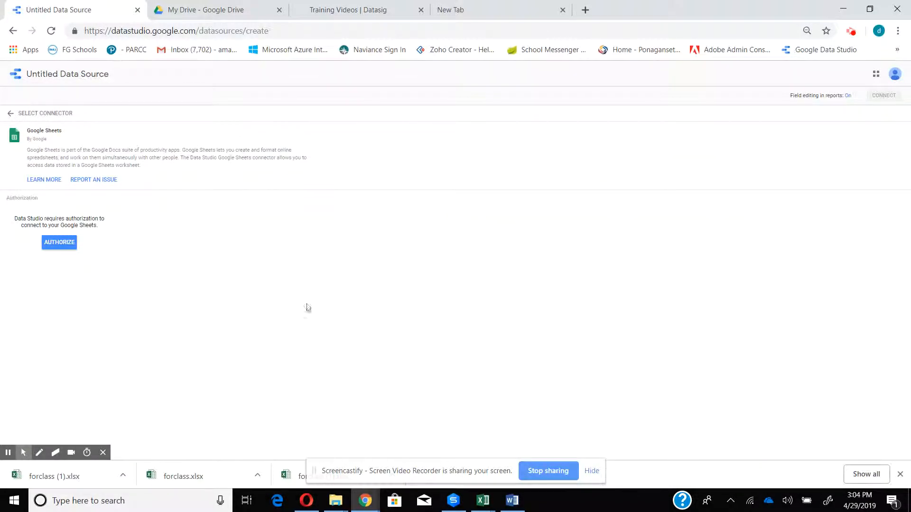
Step: Authorize Data Studio to access Google Drive files and choose the demographics worksheet of the forclass spreadsheet
click(64, 242)
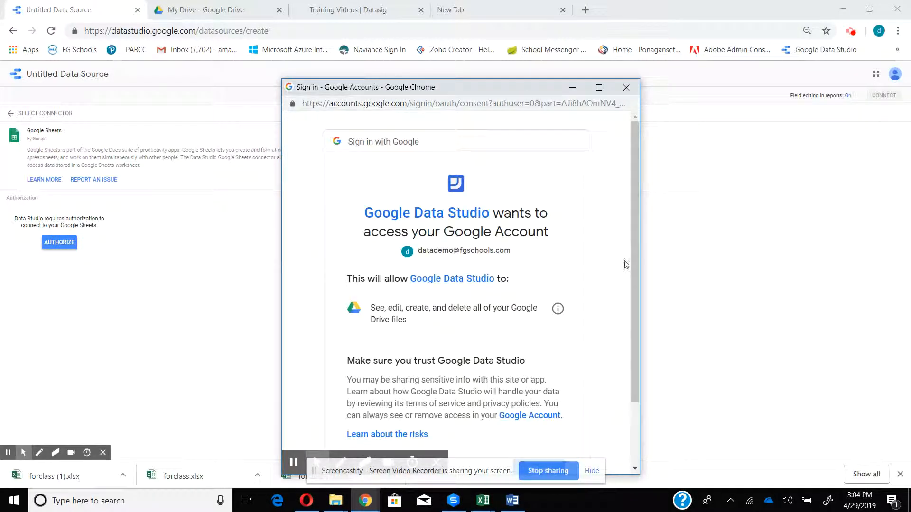
drag(635, 244, 654, 323)
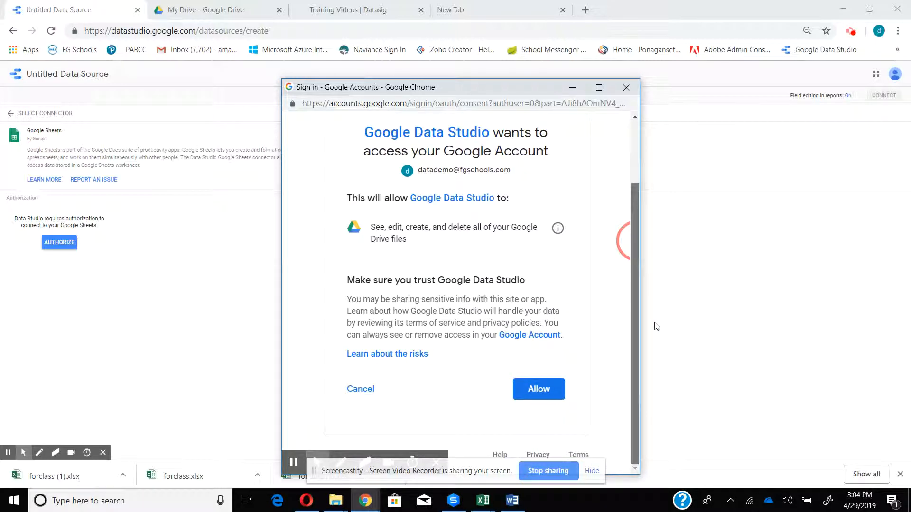
click(544, 396)
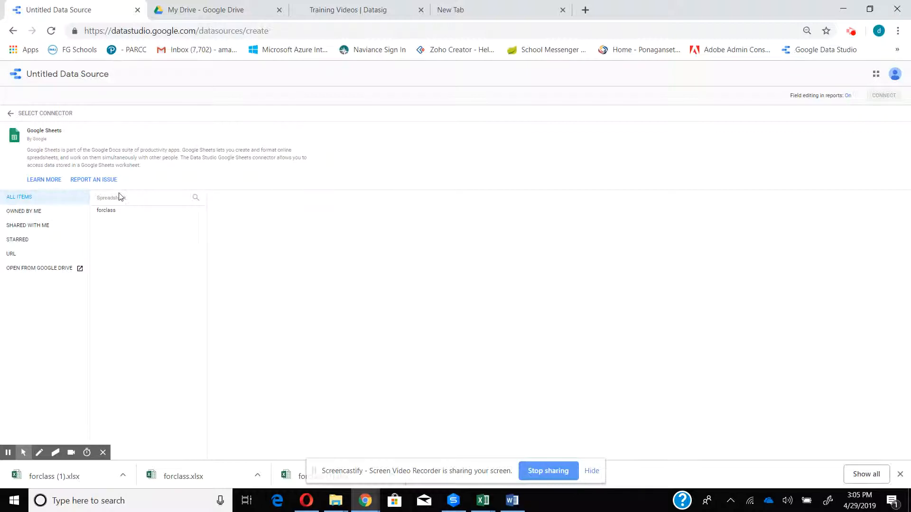
click(112, 214)
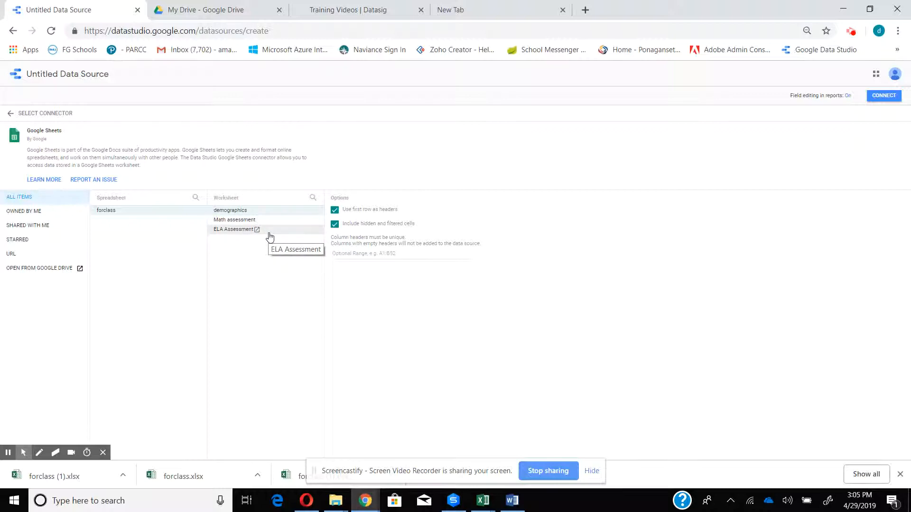
click(236, 214)
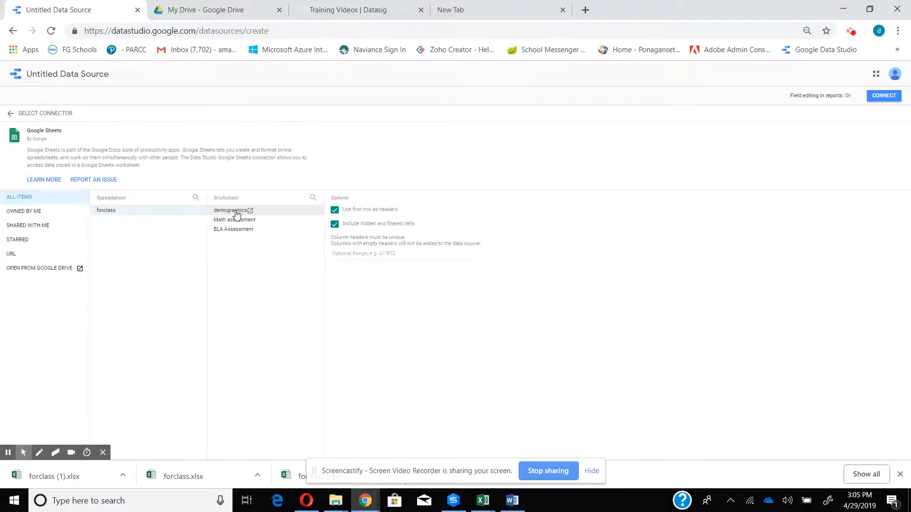
Step: Rename the untitled data source as demographics and connect it to the chosen worksheet
click(98, 76)
key(BackSpace)
key(BackSpace)
key(BackSpace)
key(BackSpace)
key(BackSpace)
key(BackSpace)
key(BackSpace)
key(BackSpace)
key(BackSpace)
key(BackSpace)
key(BackSpace)
key(BackSpace)
key(BackSpace)
key(BackSpace)
key(BackSpace)
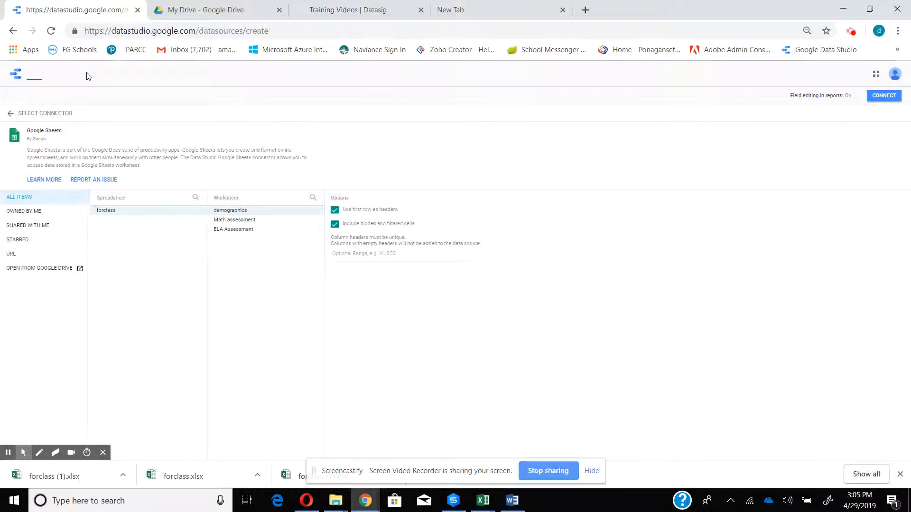
text(demograp)
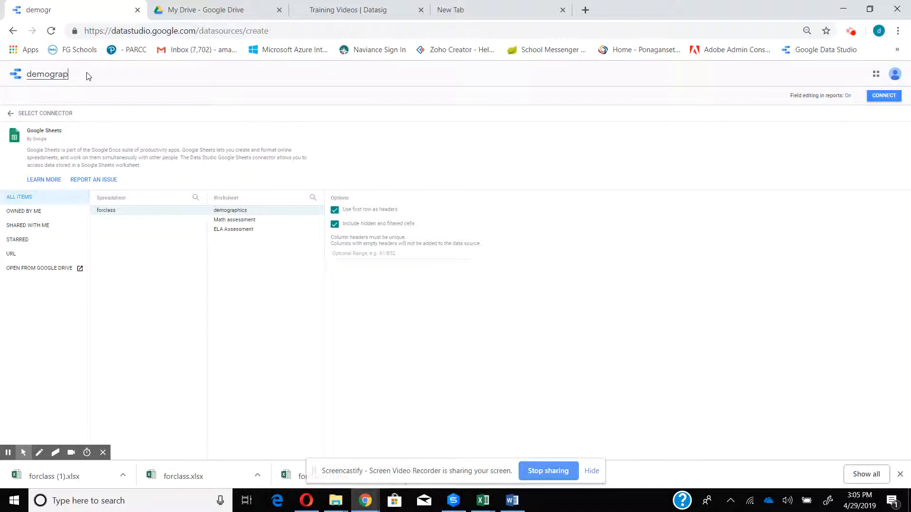
text(hics)
click(883, 98)
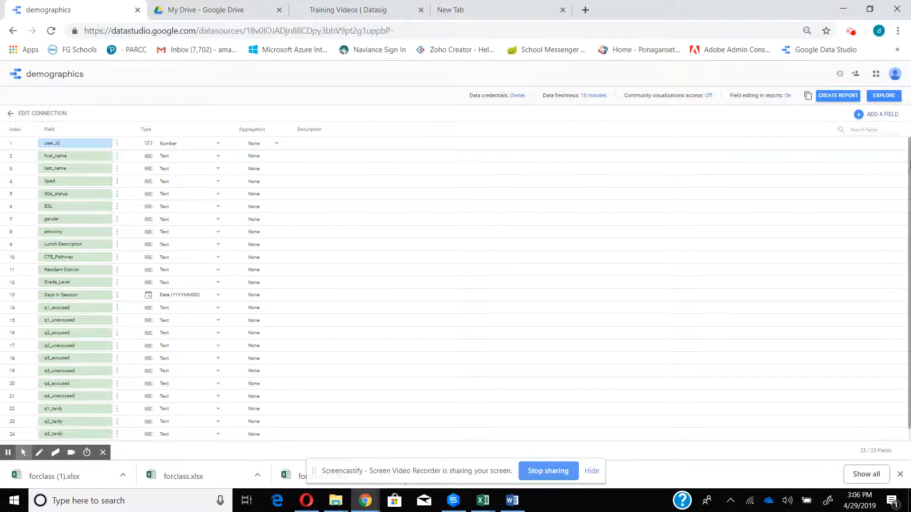
Step: Set the type of the q1_excused field to the numeric type Number
scroll(906, 163, down, 1)
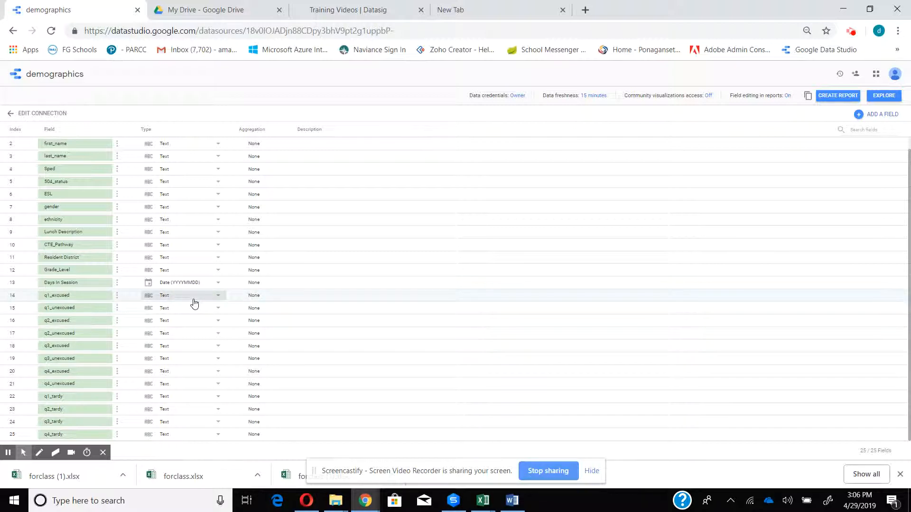
click(219, 297)
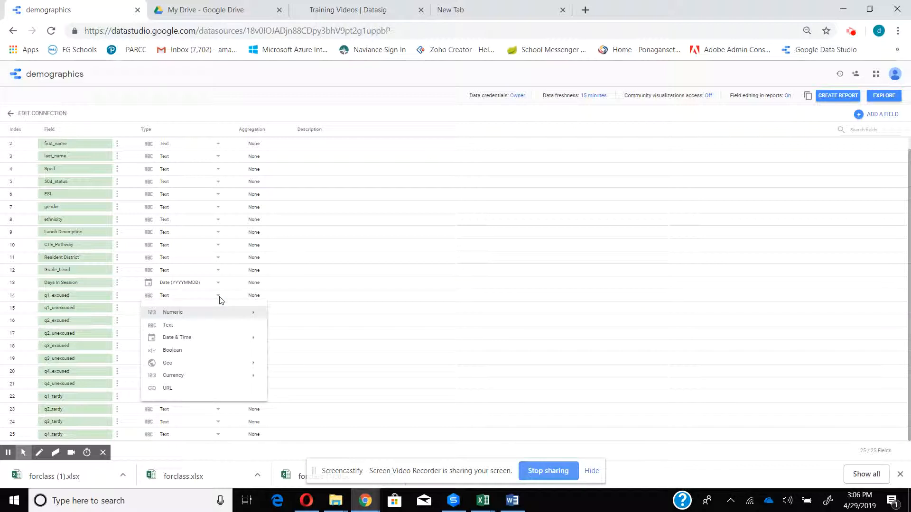
click(185, 313)
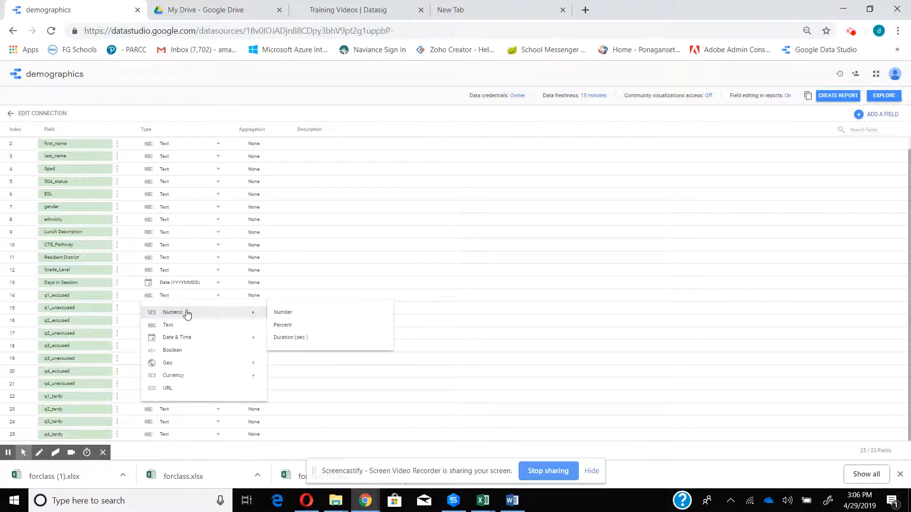
click(284, 312)
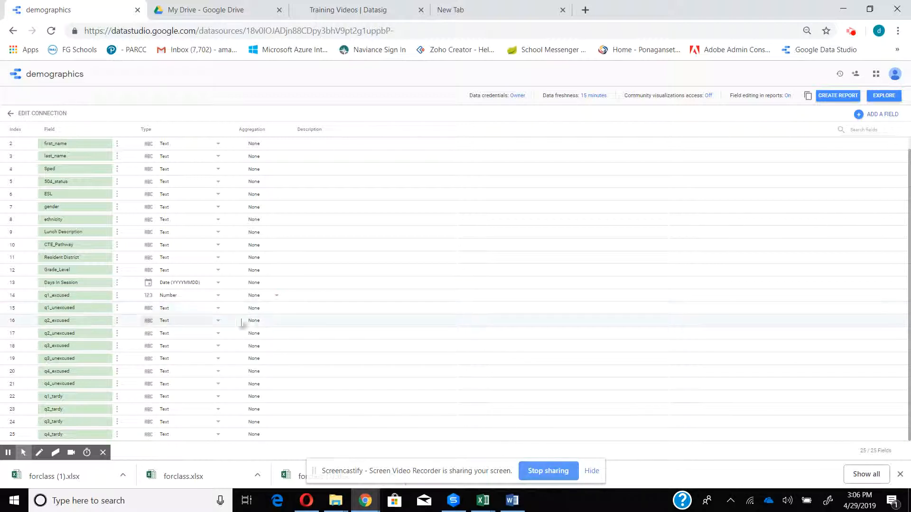
Step: Set the types of the q1_unexcused, q2_excused and q2_unexcused fields to the numeric type Number
click(218, 308)
click(202, 327)
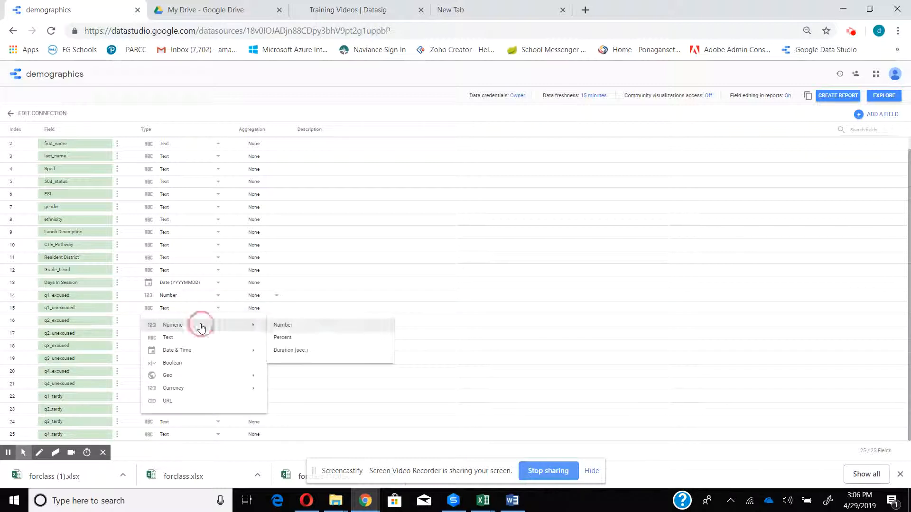
click(281, 327)
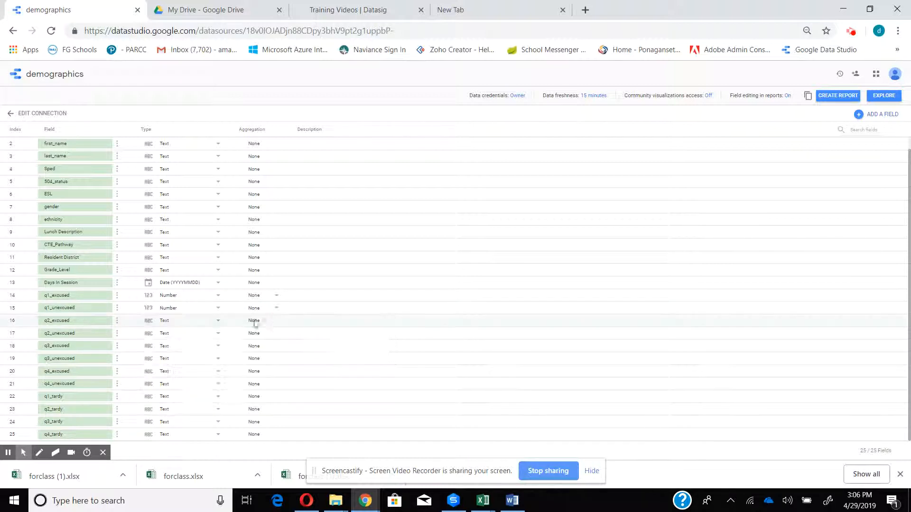
click(220, 325)
click(180, 339)
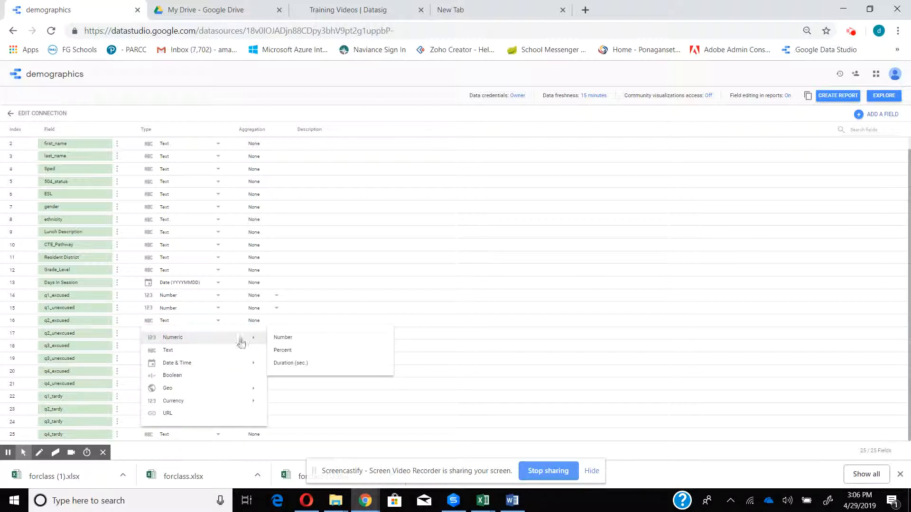
click(291, 340)
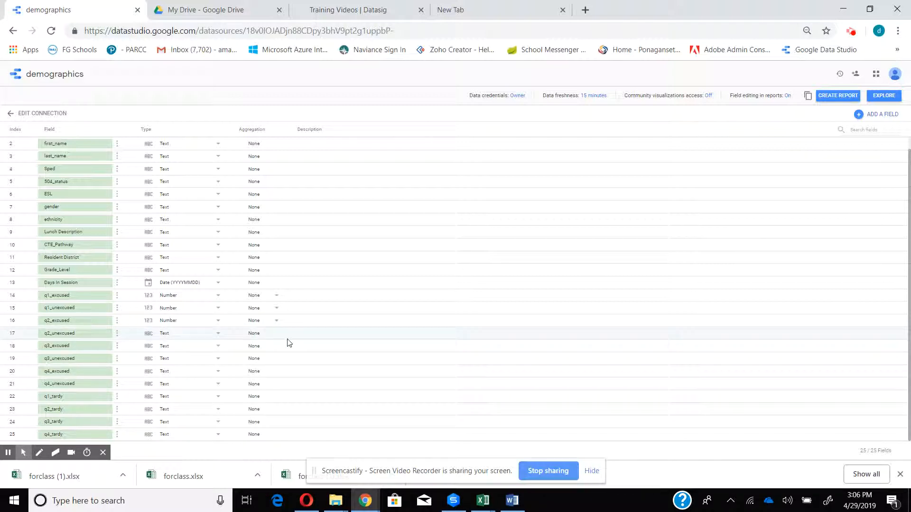
click(219, 334)
mouse_move(194, 351)
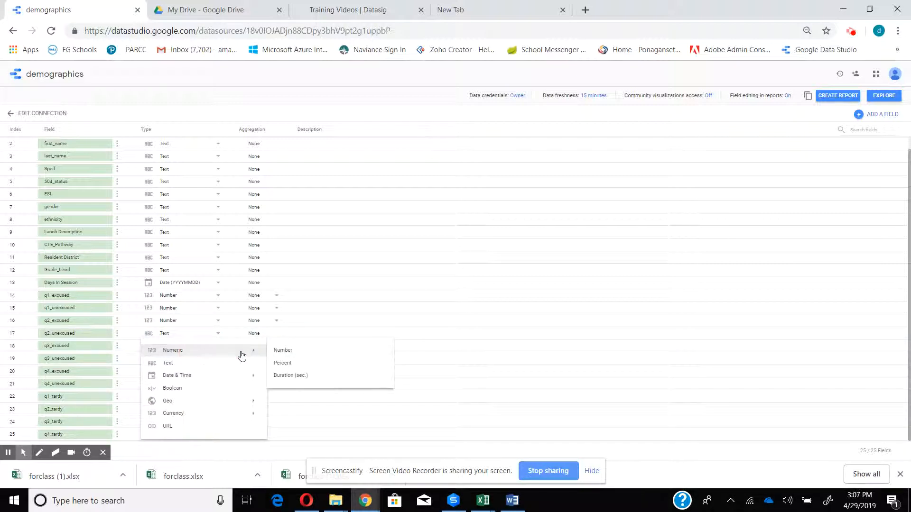
click(276, 352)
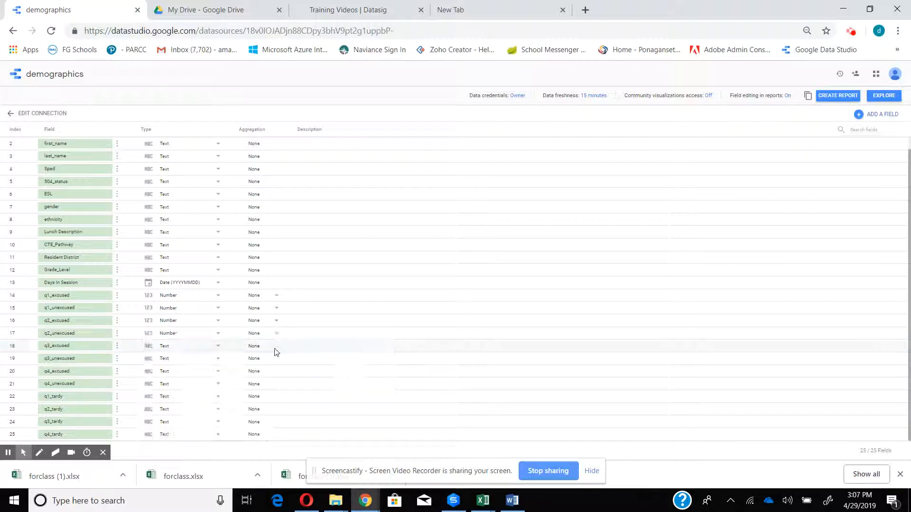
click(219, 347)
mouse_move(204, 362)
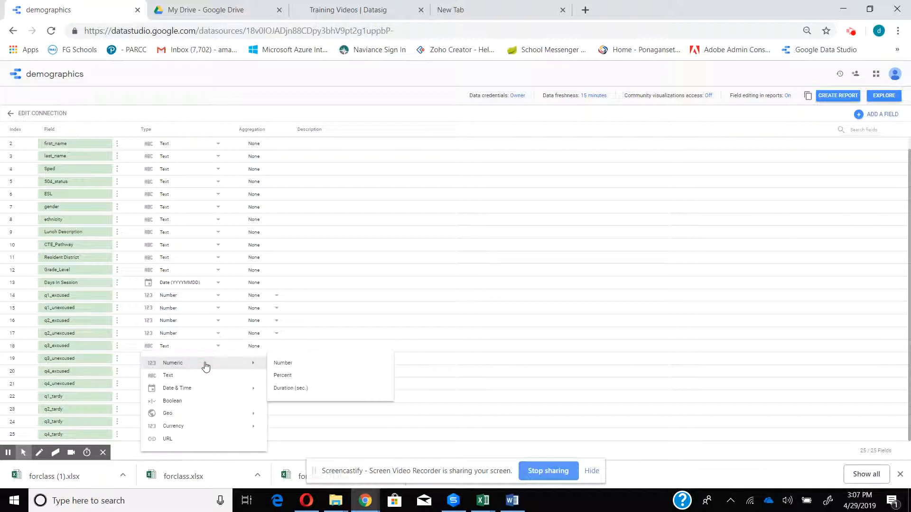
click(529, 283)
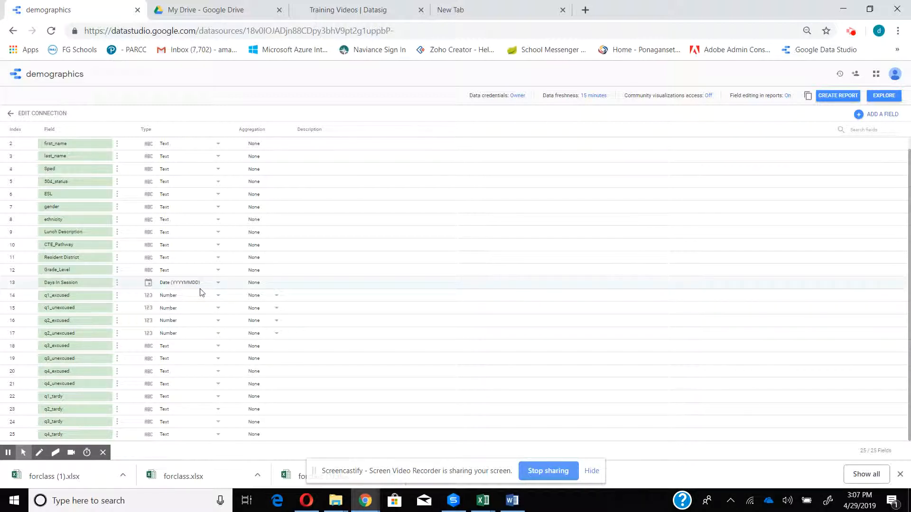
Step: Set the type of the Days In Session field to the numeric type Number
click(215, 286)
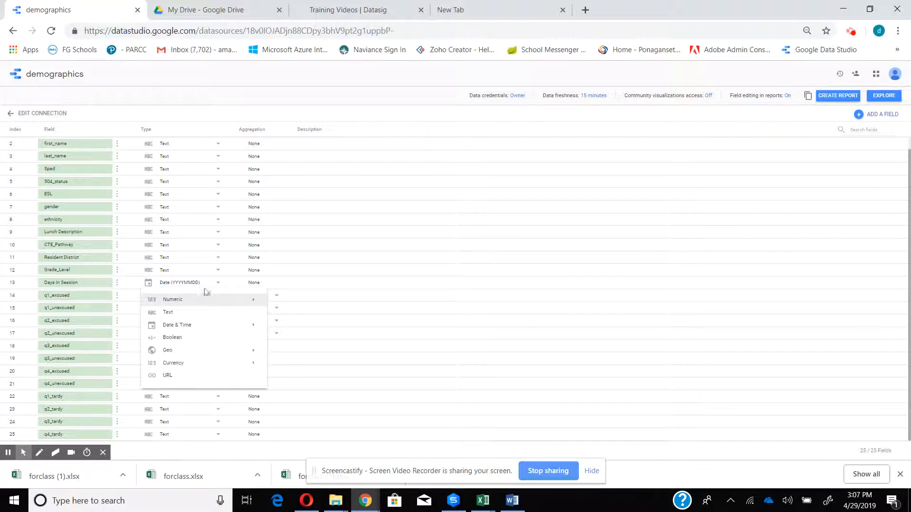
mouse_move(188, 301)
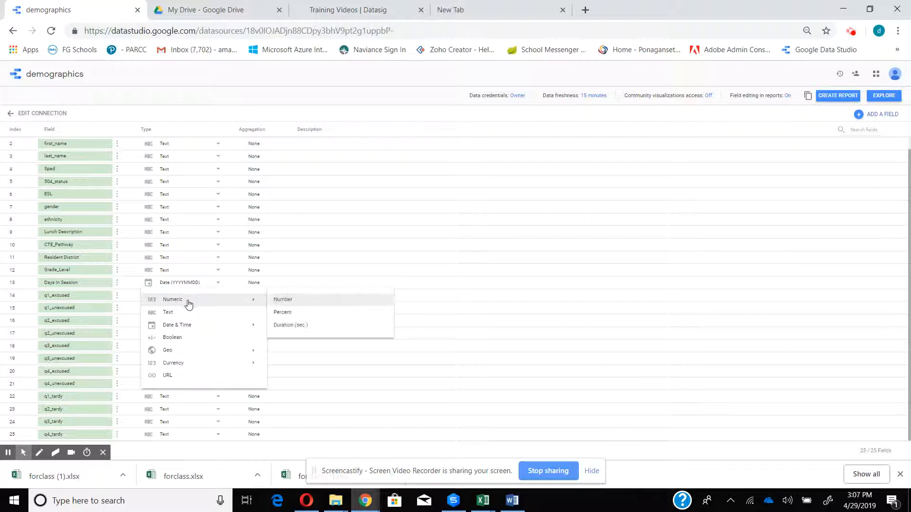
click(279, 300)
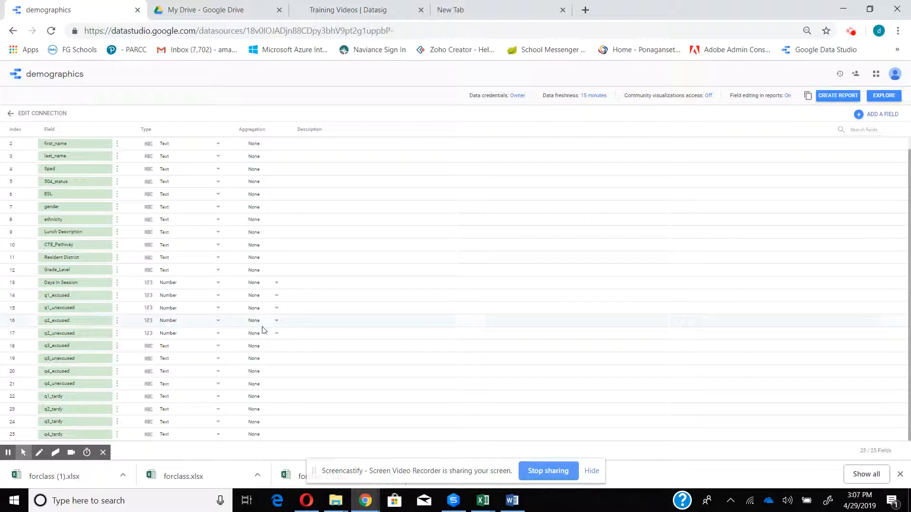
click(218, 346)
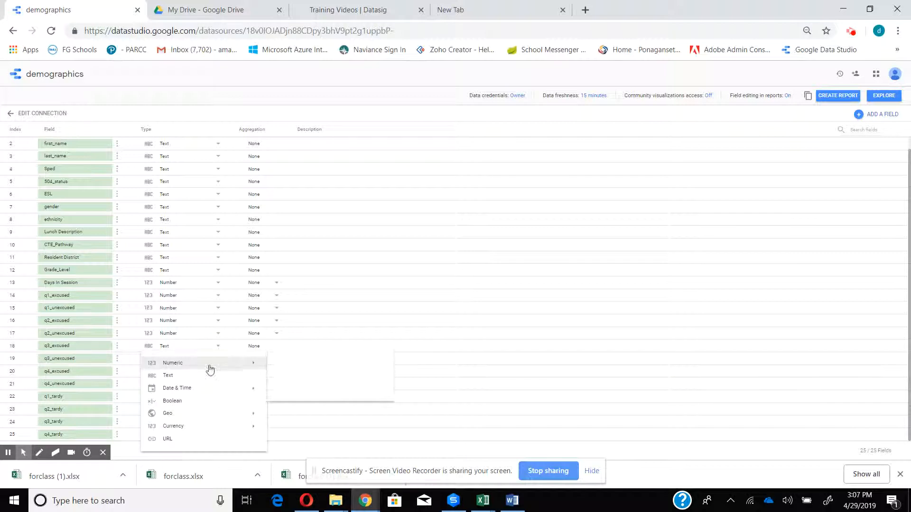
mouse_move(208, 367)
click(378, 305)
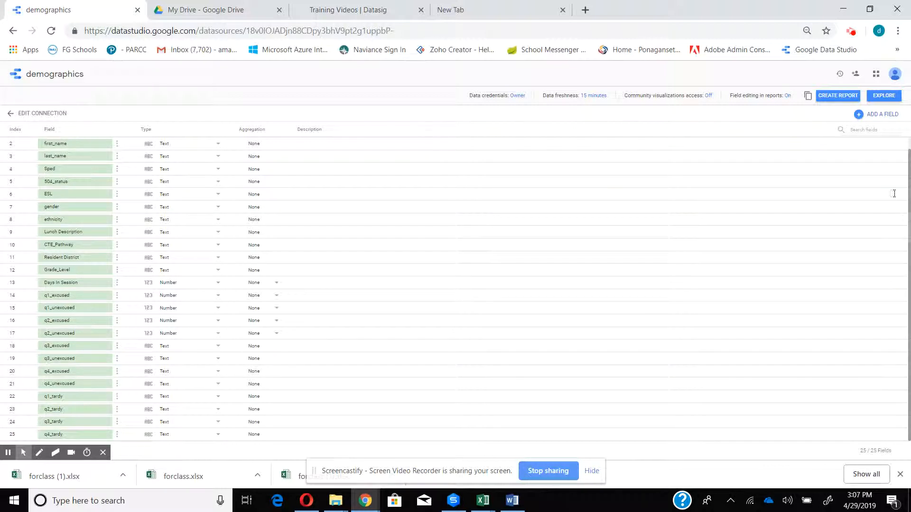
Step: Create a report that uses the demographics data source and rename the untitled report as Workshop
click(843, 96)
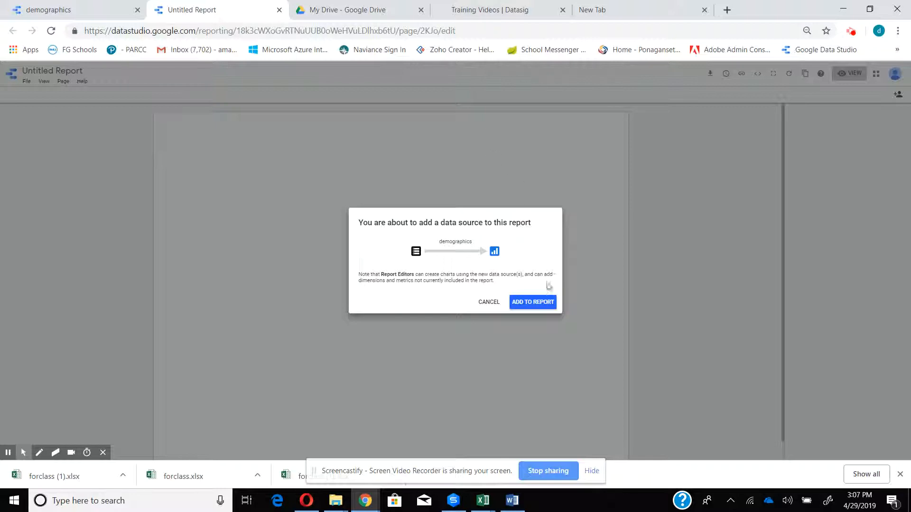
click(536, 305)
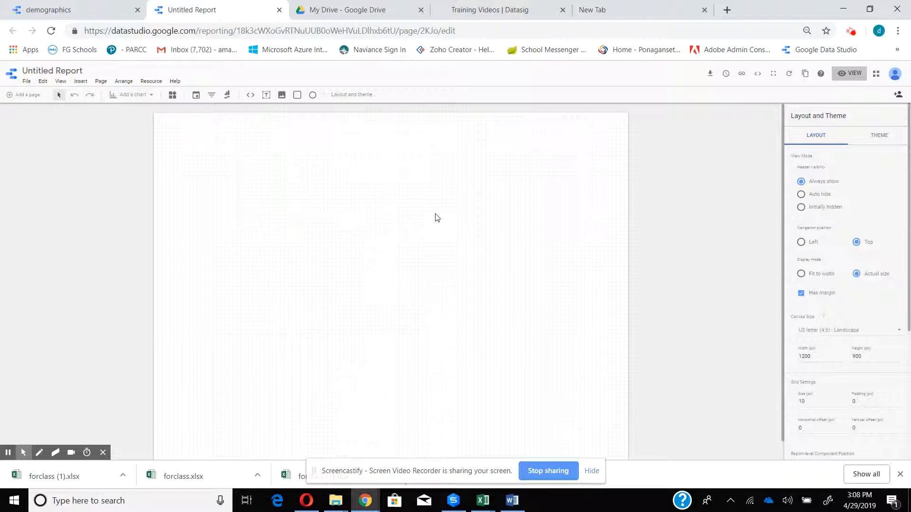
click(82, 72)
drag(82, 72, 21, 75)
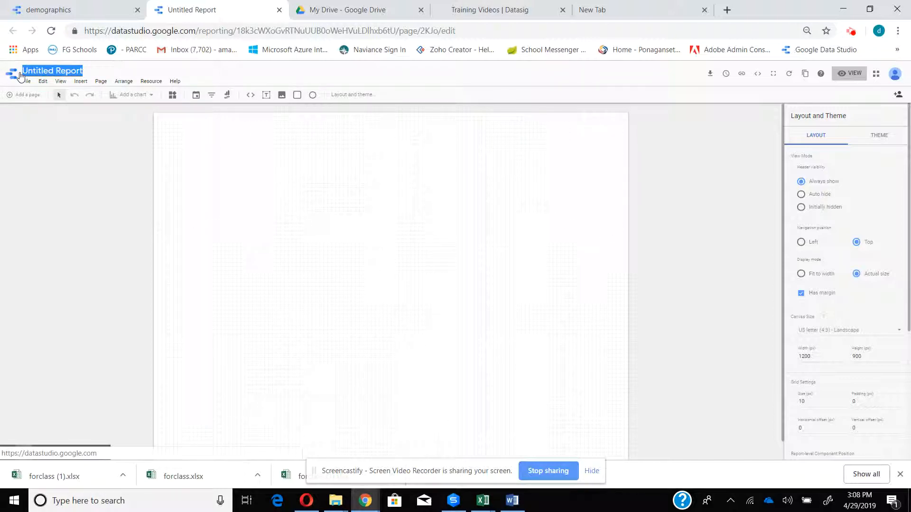
text(Work)
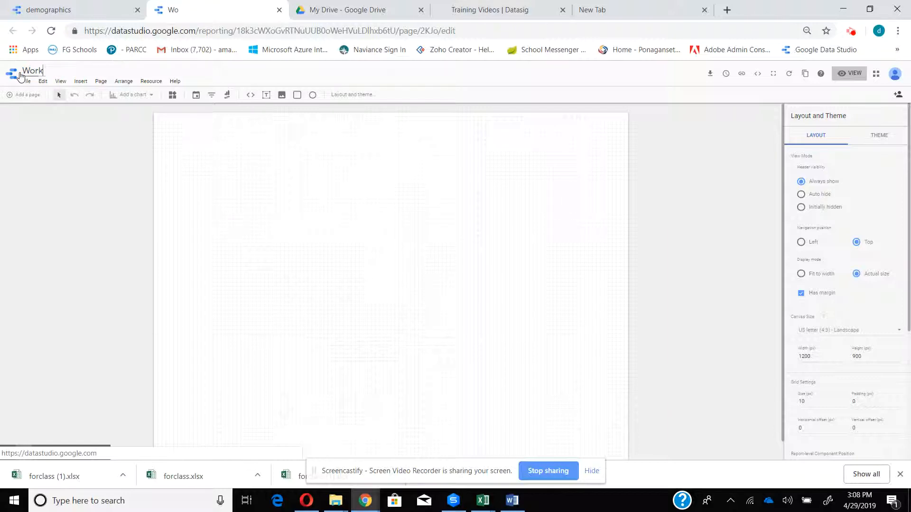
text(shop)
Step: Insert a bar chart on the left side of the report page and enlarge it to about half the page width
click(80, 82)
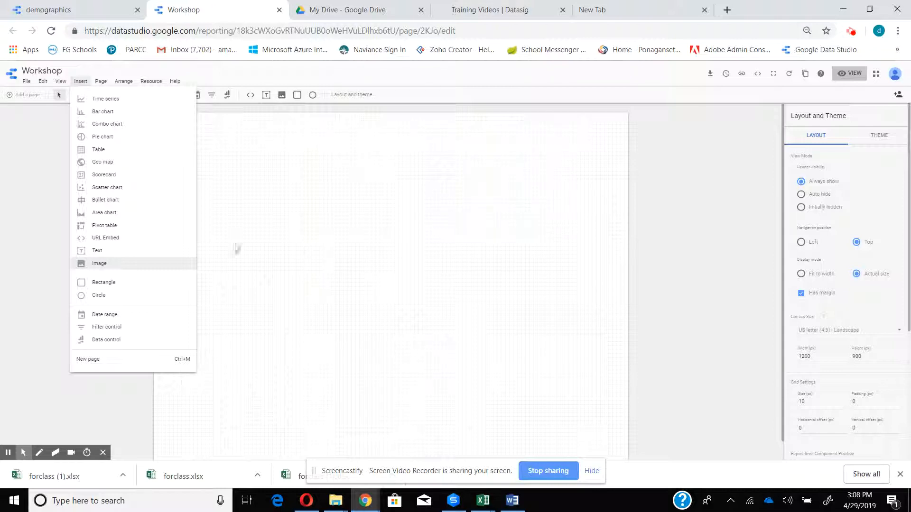
click(106, 113)
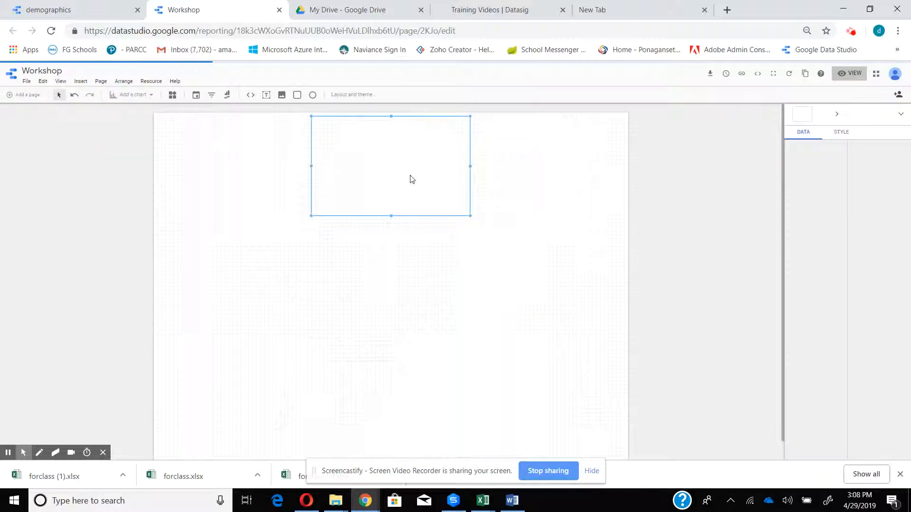
drag(412, 180, 271, 242)
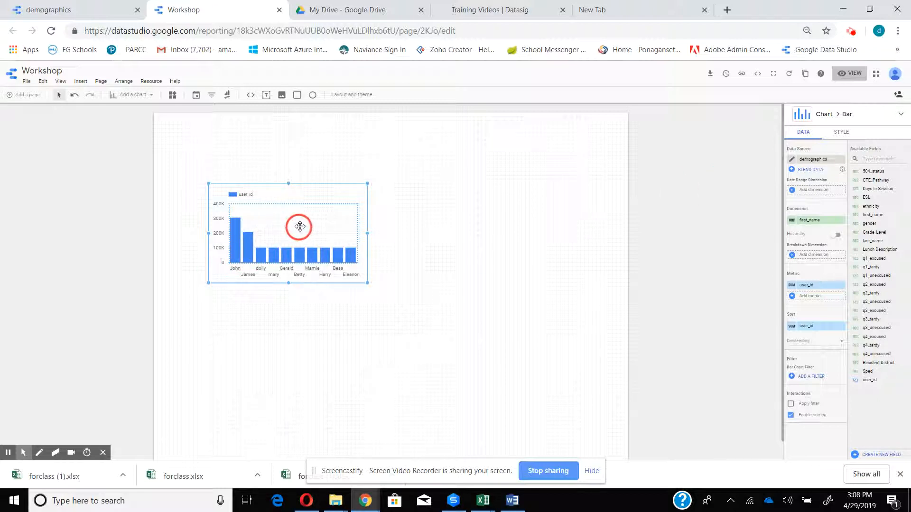
drag(368, 284, 438, 365)
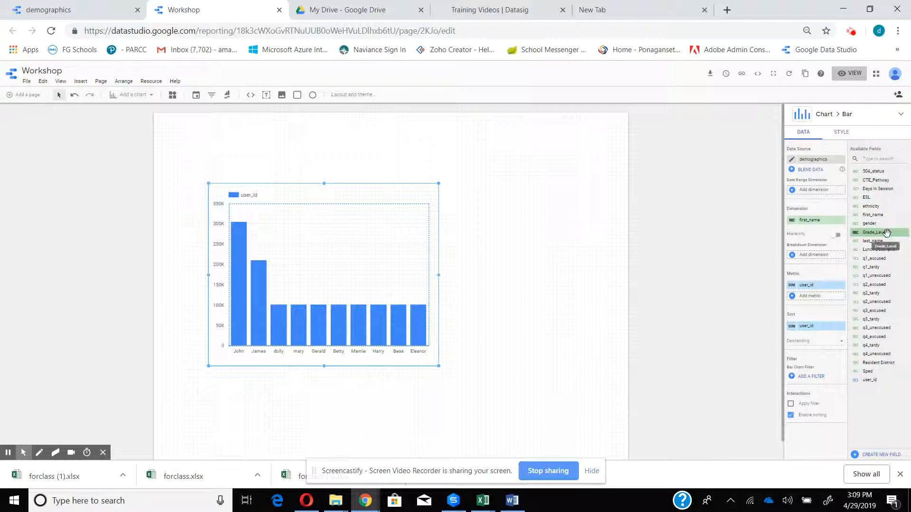
Step: Replace the bar chart's dimension with Grade_Level and set the user_id metric's aggregation to Count Distinct
drag(887, 232, 814, 226)
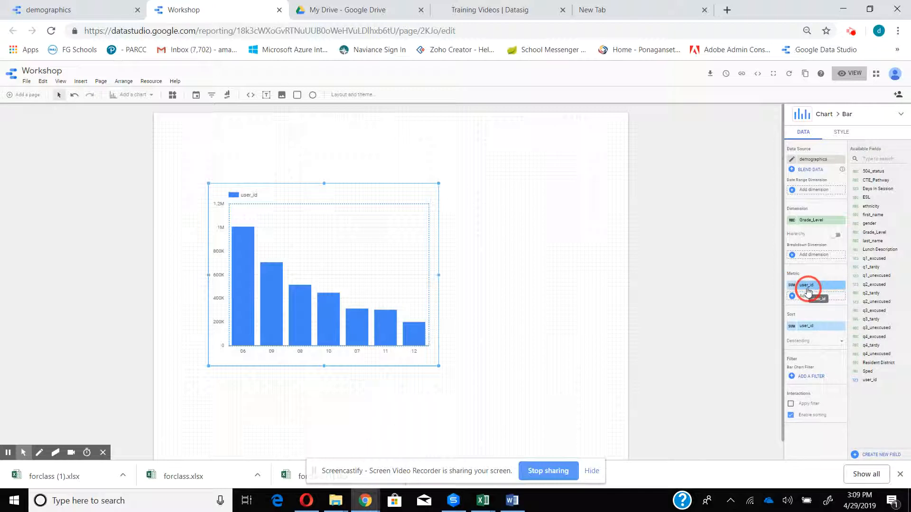
click(792, 287)
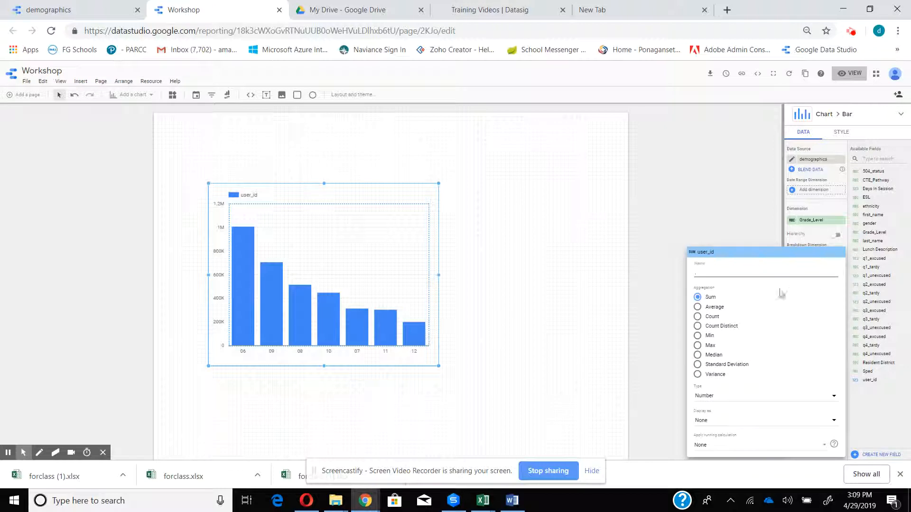
click(698, 326)
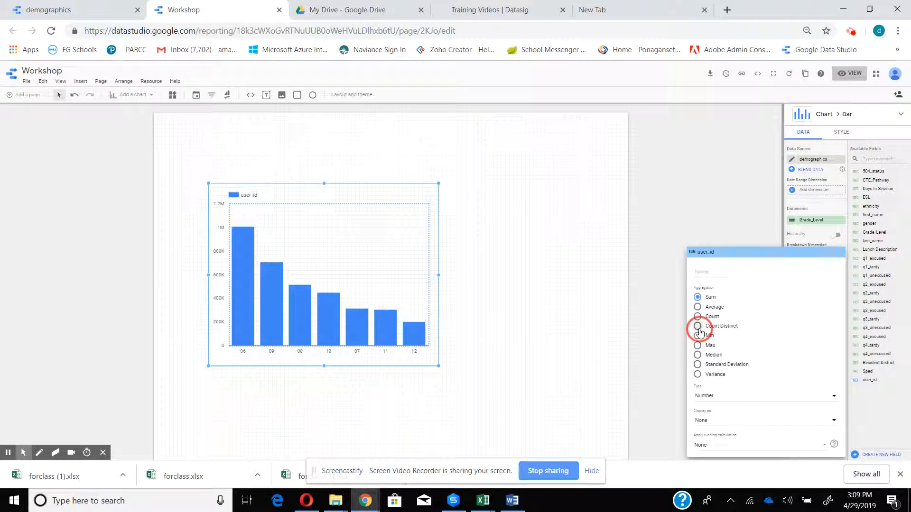
click(679, 218)
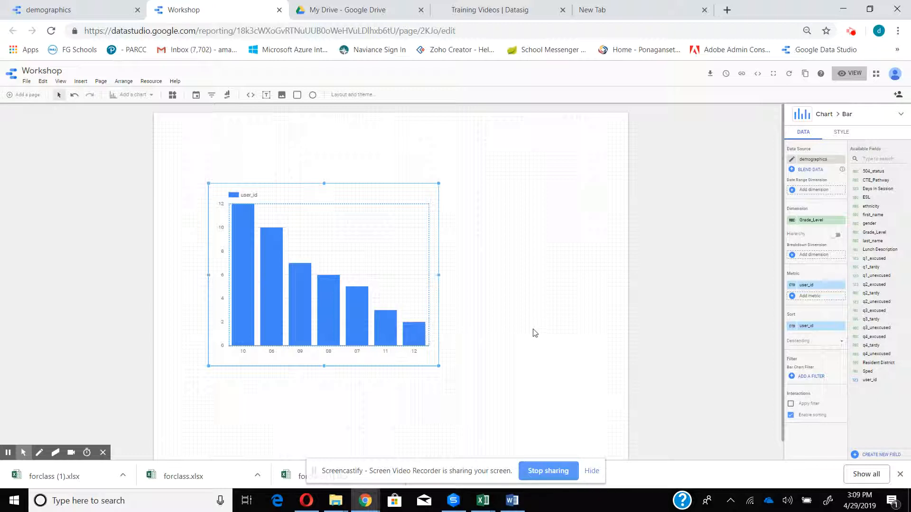
Step: Sort the bar chart by Grade_Level in ascending order and move the chart closer to the page's upper-left corner
click(805, 328)
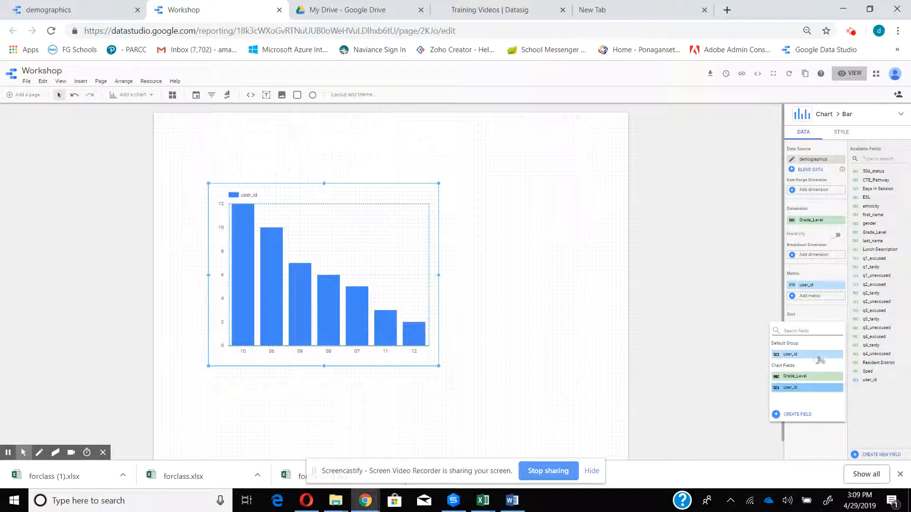
click(798, 376)
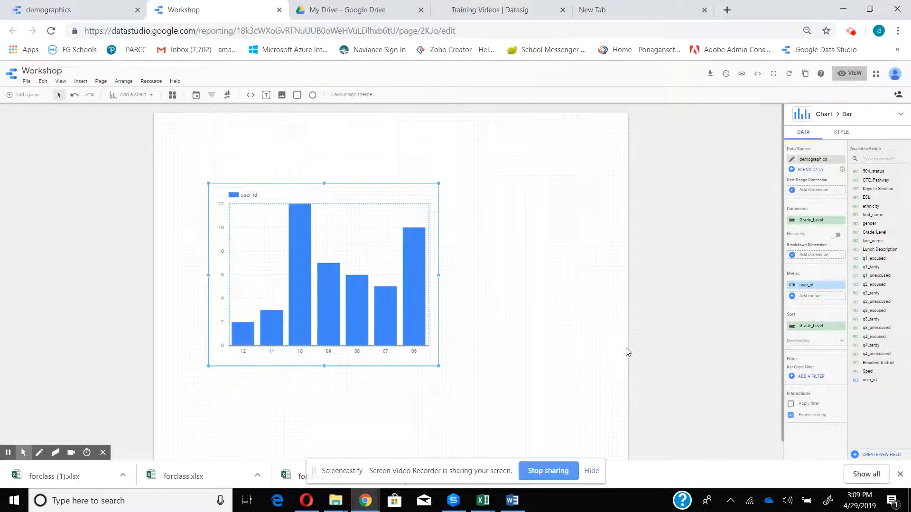
click(801, 350)
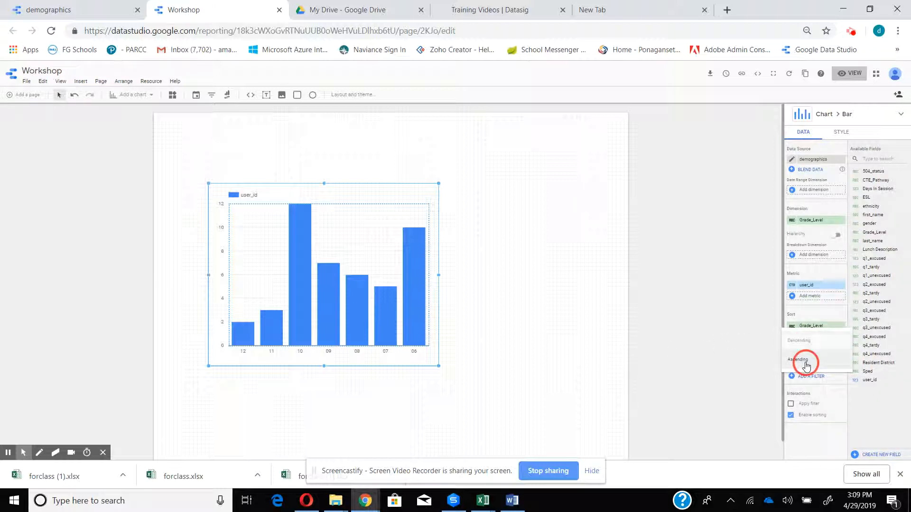
click(807, 362)
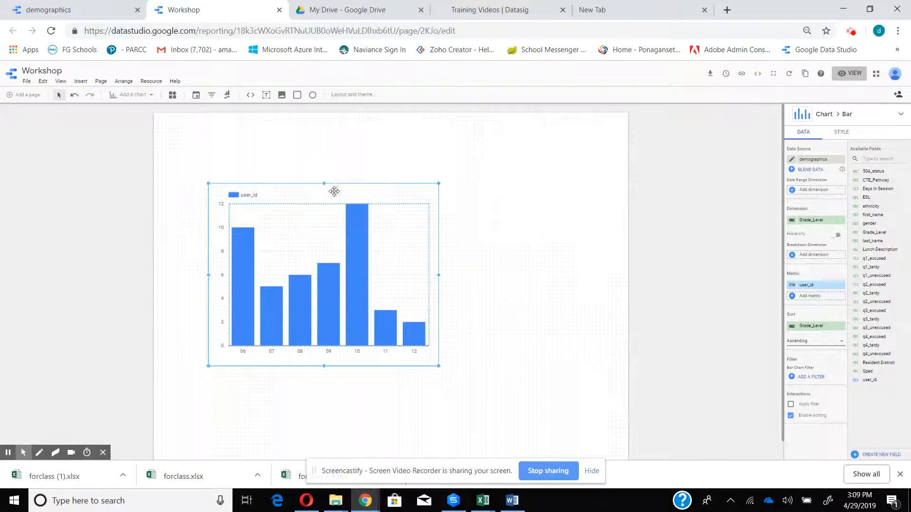
drag(326, 185, 326, 214)
drag(315, 255, 285, 191)
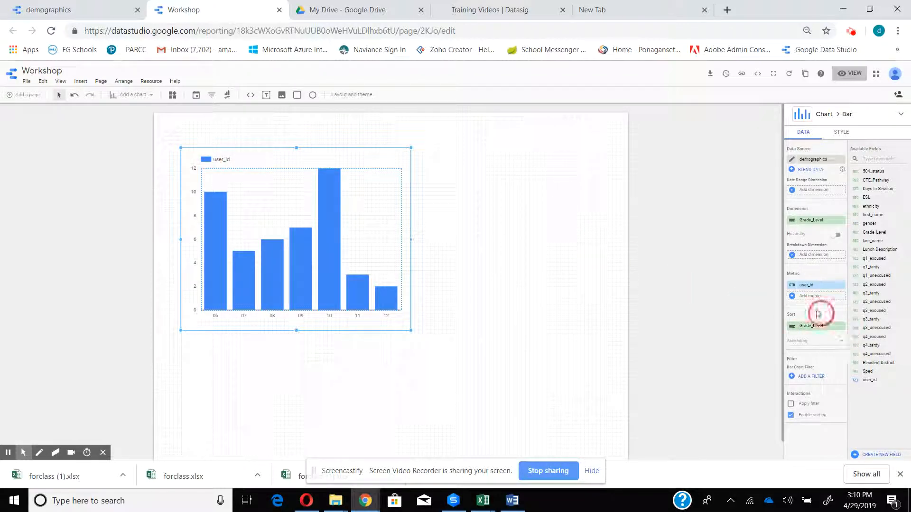
Step: Rename the bar chart's user_id metric as Students
click(790, 287)
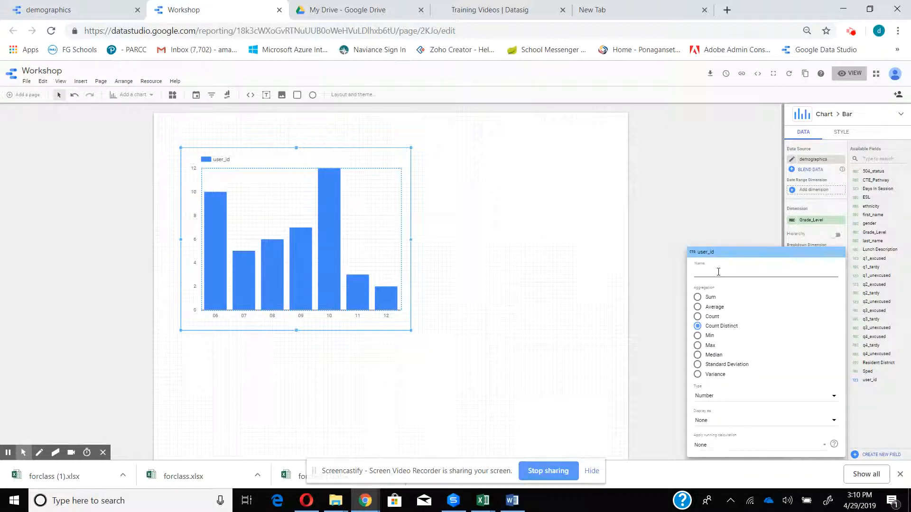
text(Number)
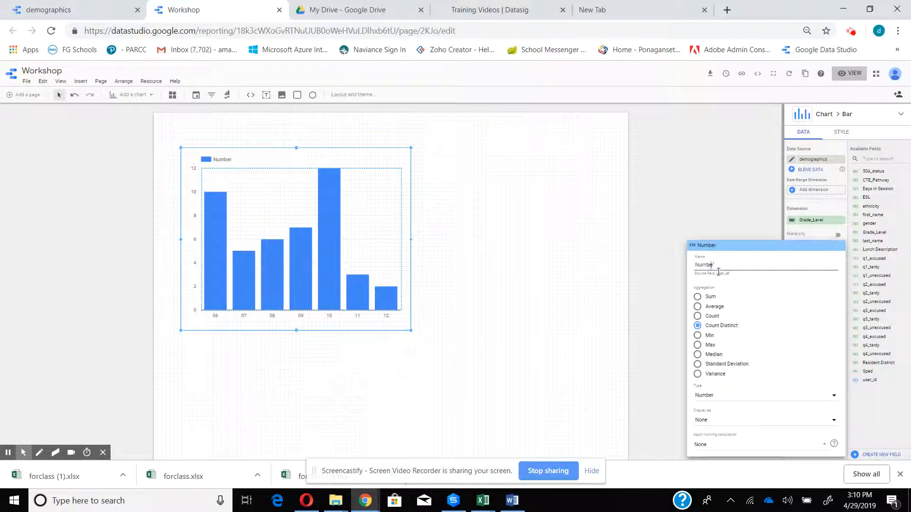
key(BackSpace)
key(BackSpace)
key(BackSpace)
key(BackSpace)
key(BackSpace)
key(BackSpace)
text(S)
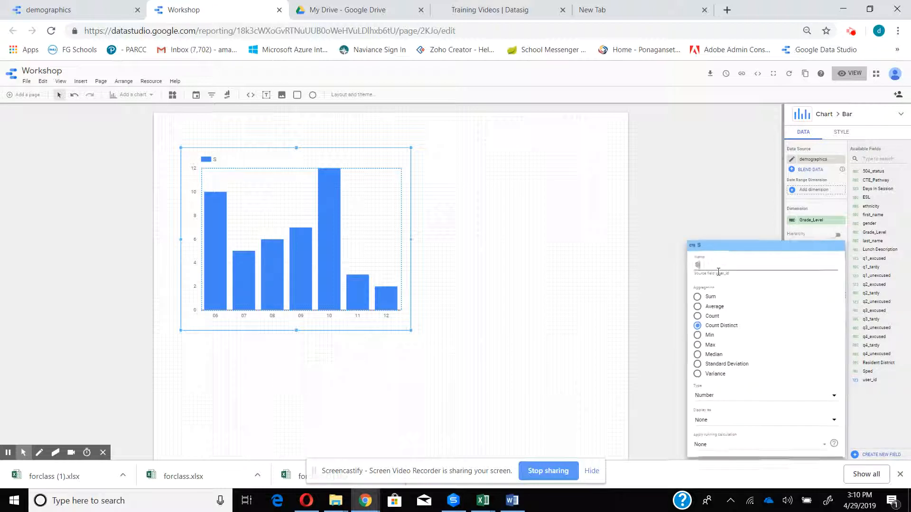
text(tudents)
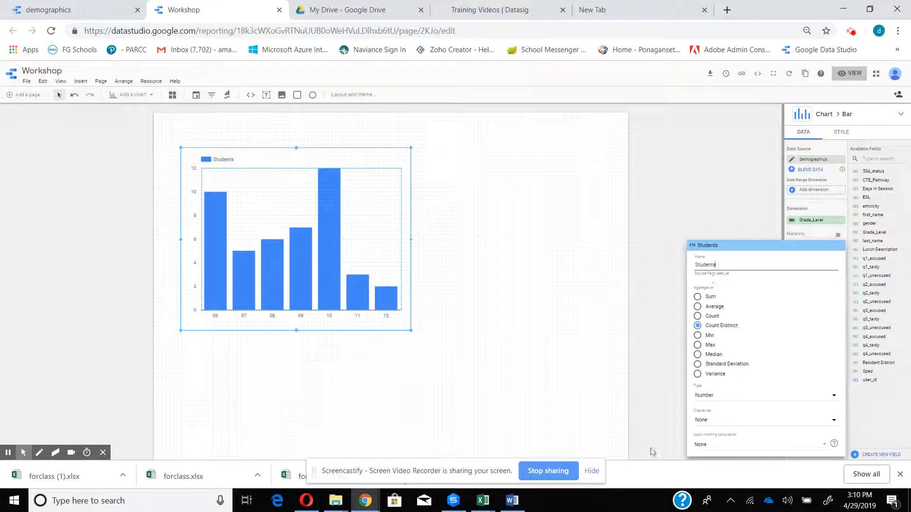
click(655, 401)
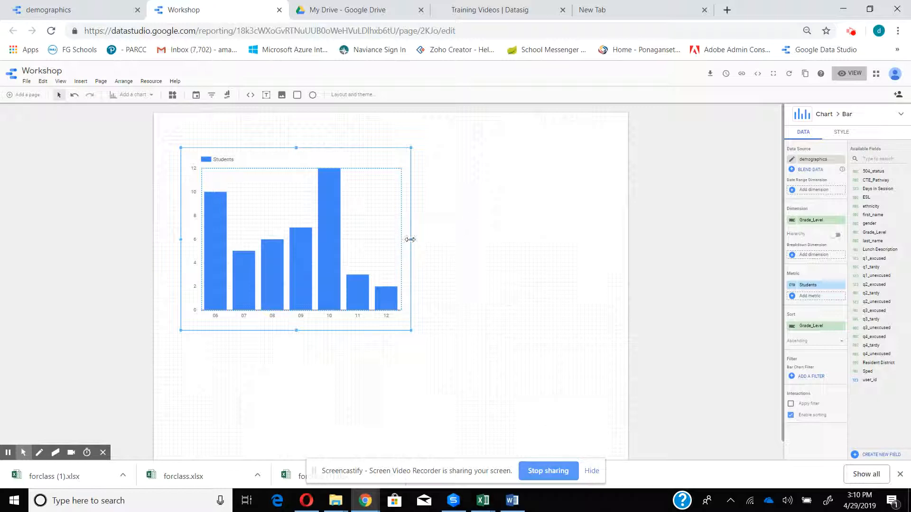
Step: Widen the bar chart slightly and insert a wide table in the empty area below it on the report page
drag(410, 240, 430, 239)
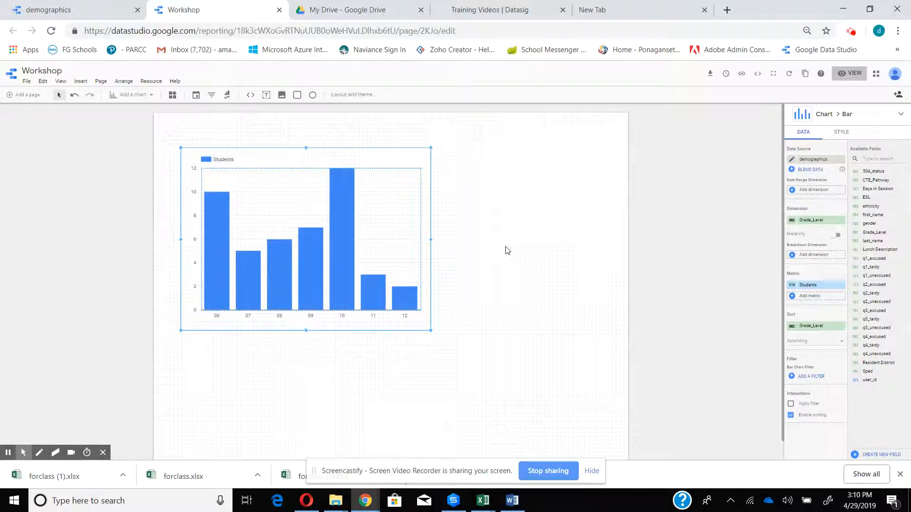
scroll(632, 271, down, 1)
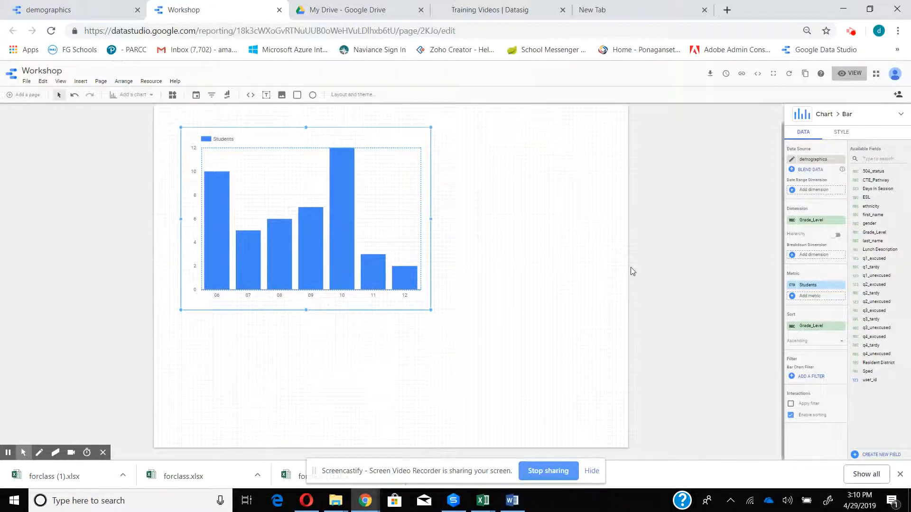
click(81, 82)
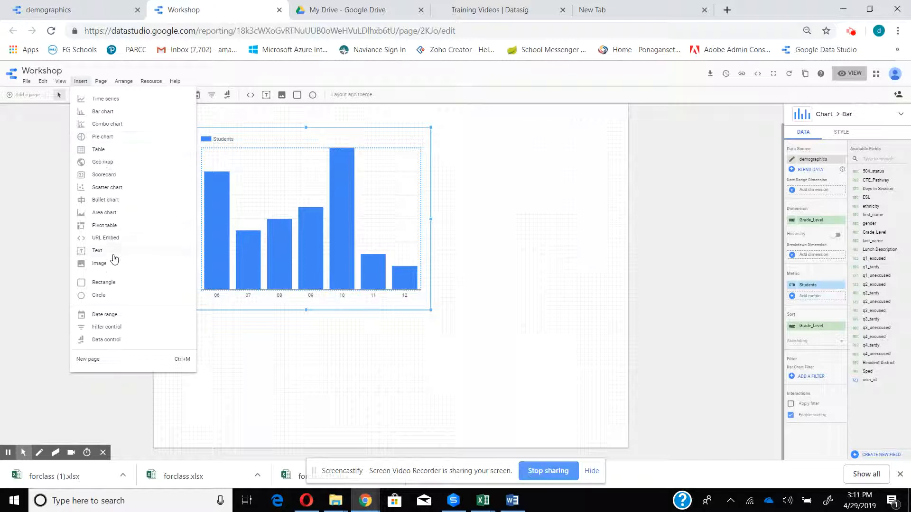
click(103, 151)
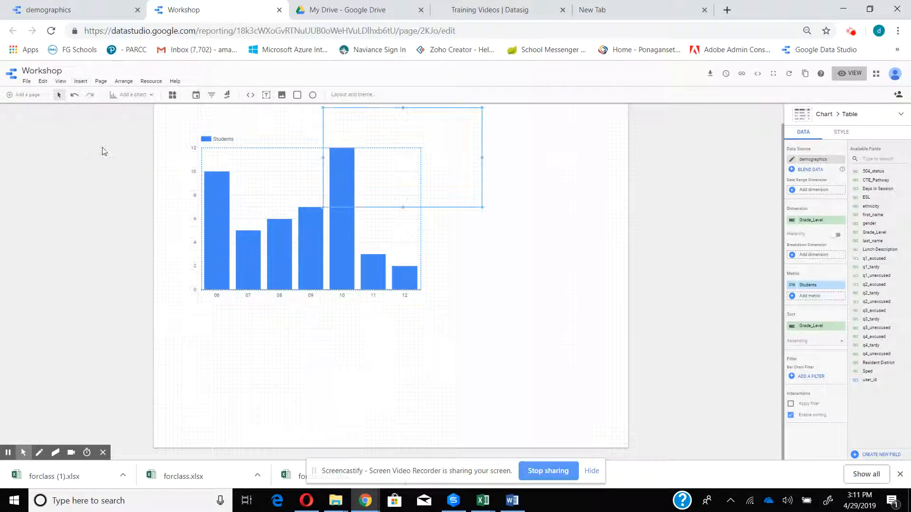
drag(452, 155, 537, 350)
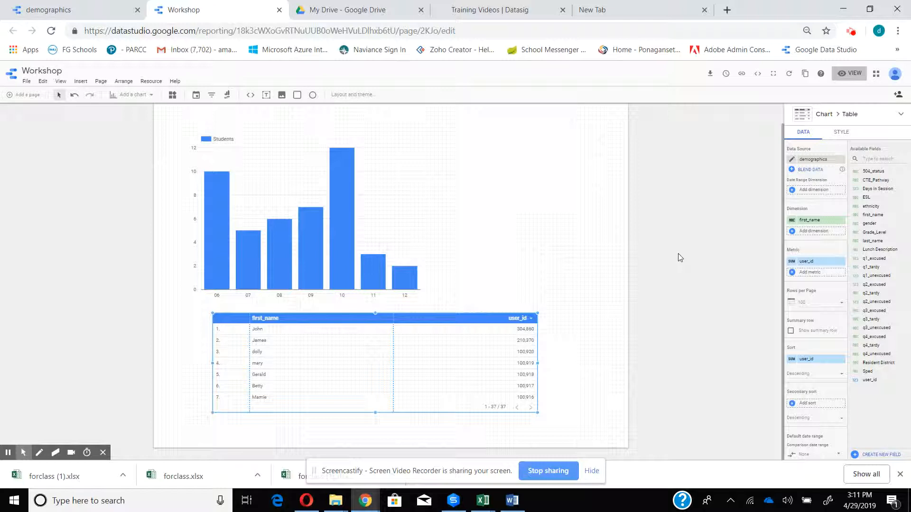
Step: Add last_name, ESL, Sped and Lunch Description as table dimensions after first_name, in that order
drag(876, 240, 810, 237)
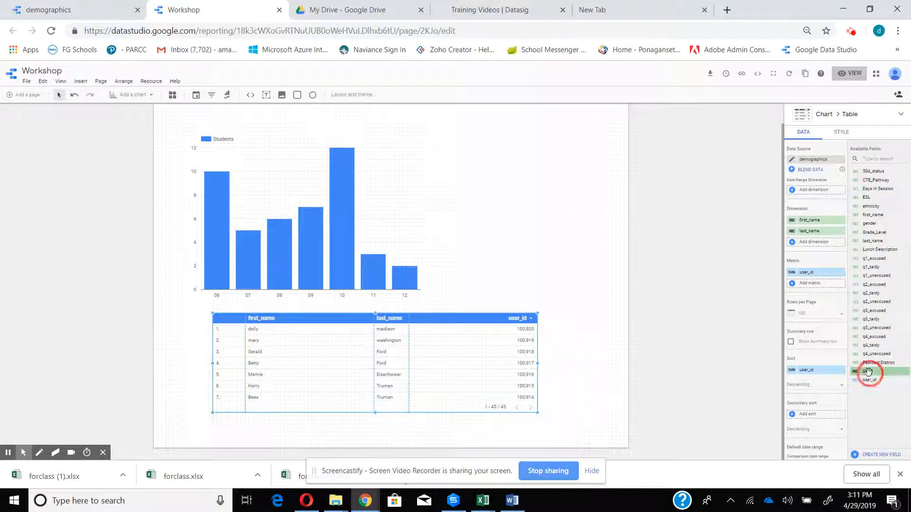
drag(868, 371, 802, 241)
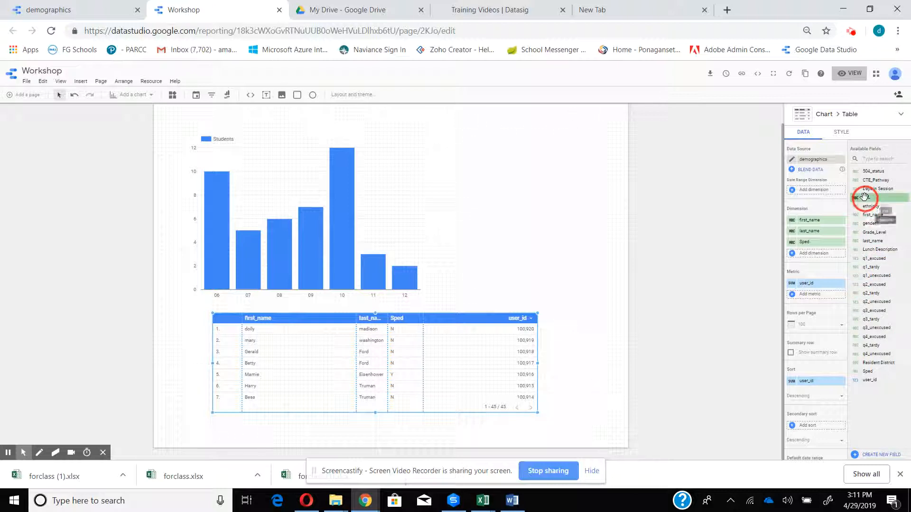
drag(864, 196, 800, 242)
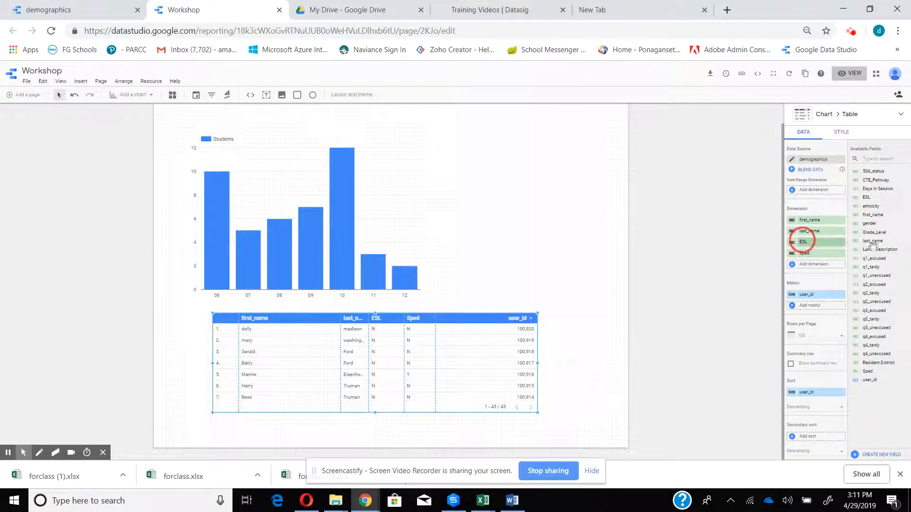
drag(877, 249, 815, 269)
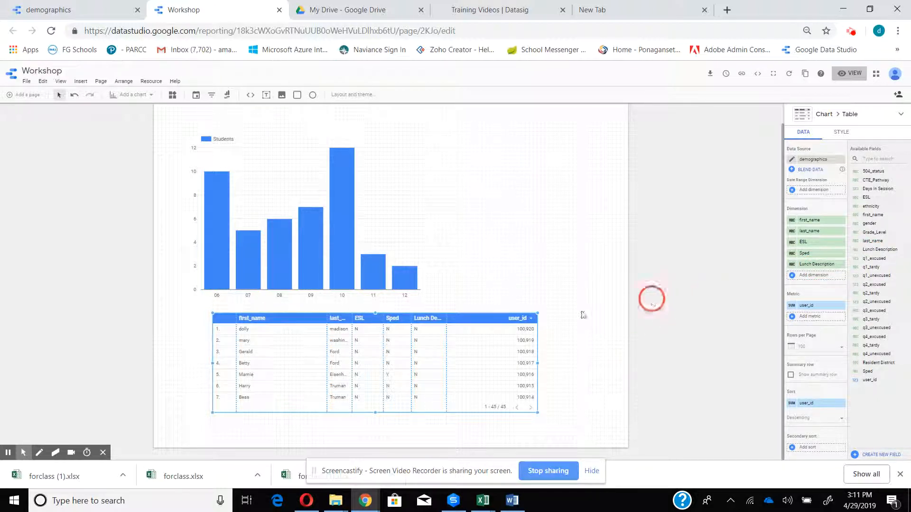
Step: Hide the table's row numbers and set its header font size to 24px
click(845, 136)
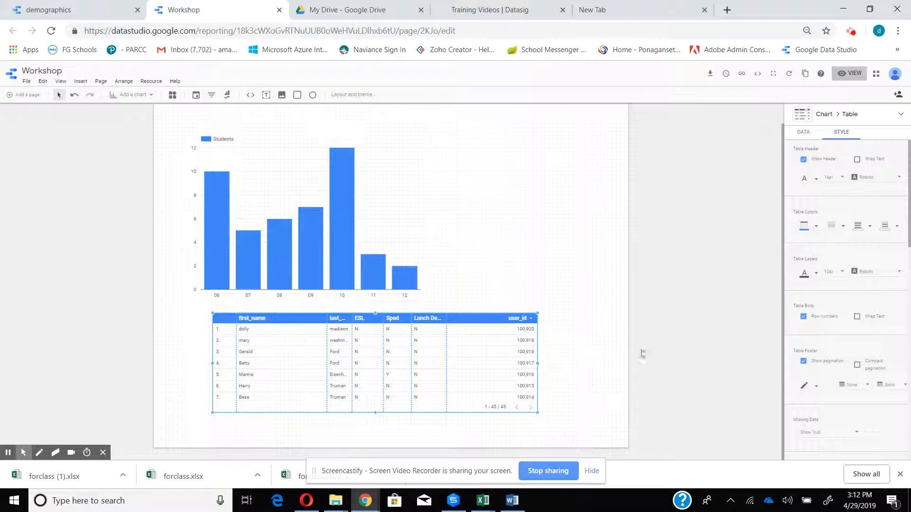
click(804, 317)
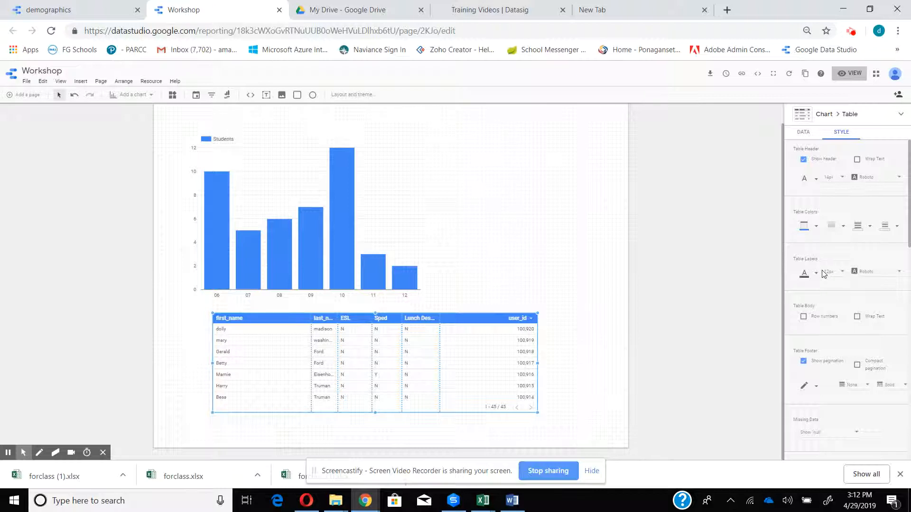
click(838, 181)
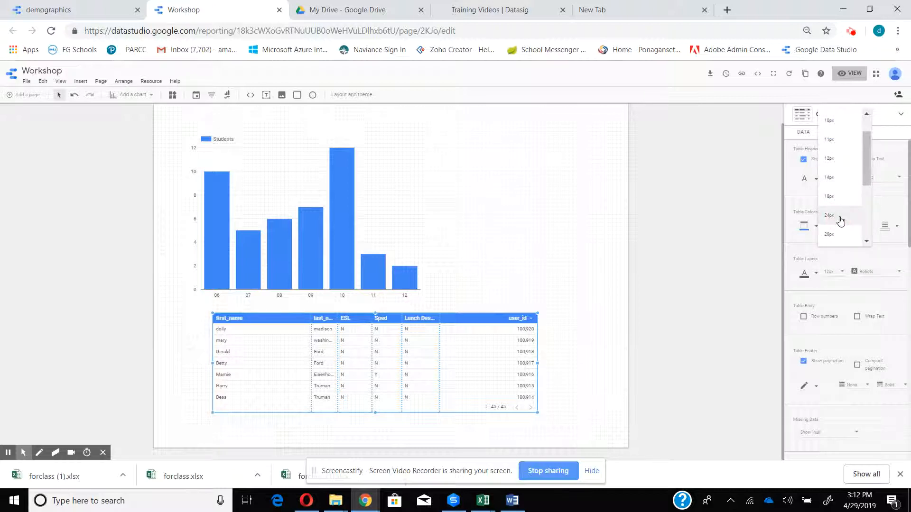
click(840, 218)
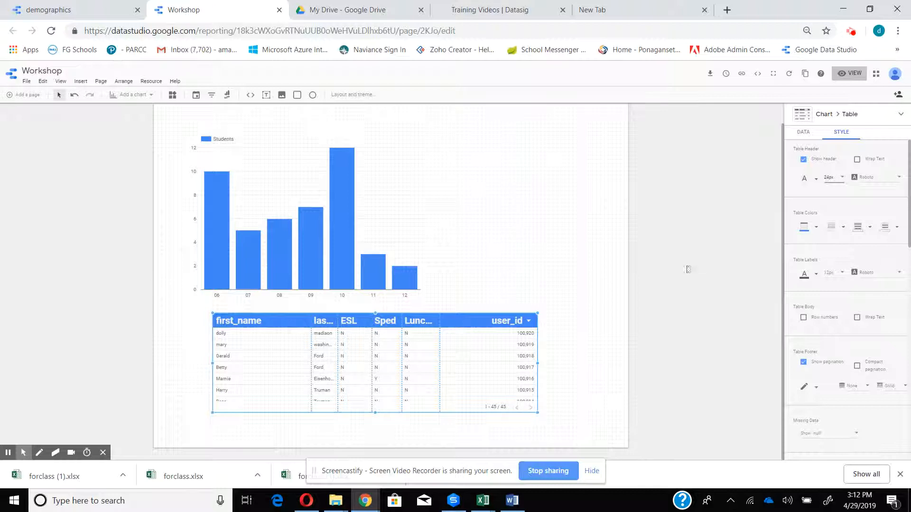
click(563, 261)
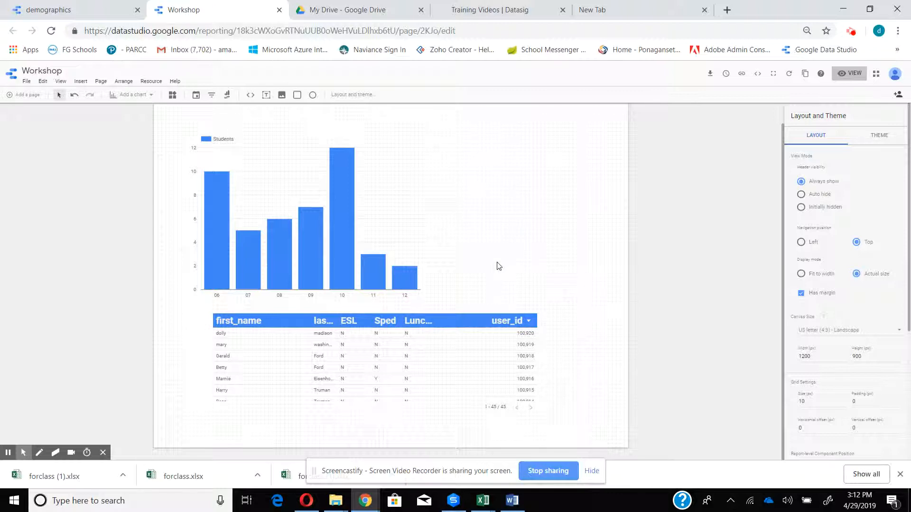
Step: Enable the bar chart's Apply filter interaction, and shift the table slightly left and down while widening it toward the page's right side
click(280, 233)
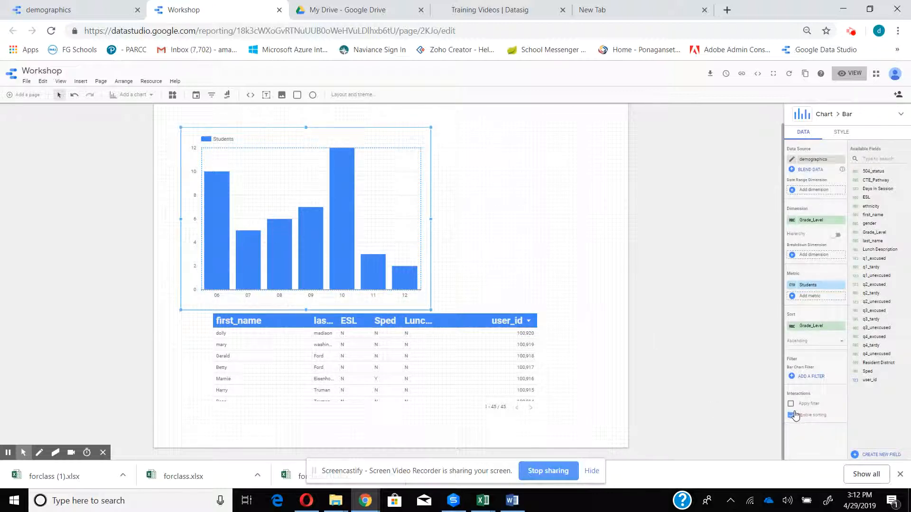
click(790, 404)
mouse_move(405, 326)
mouse_down()
mouse_move(359, 339)
mouse_move(394, 331)
mouse_up()
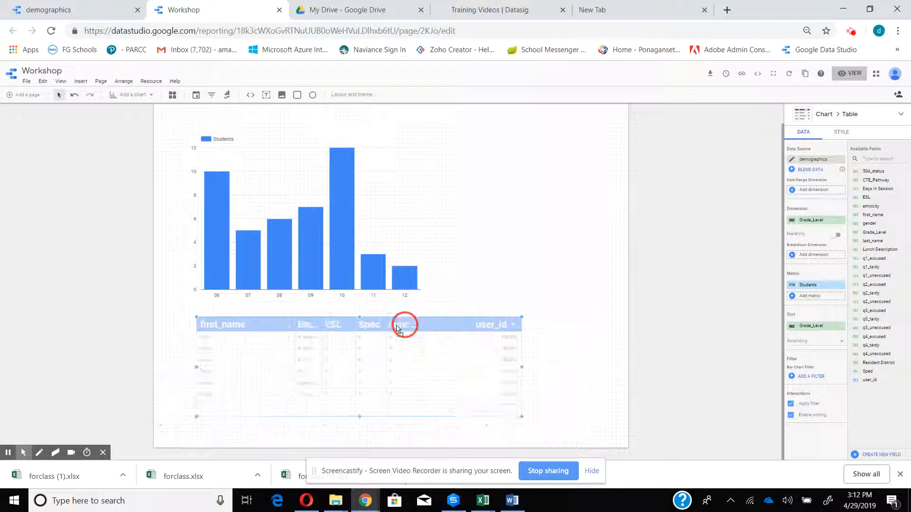
click(526, 369)
drag(526, 369, 577, 373)
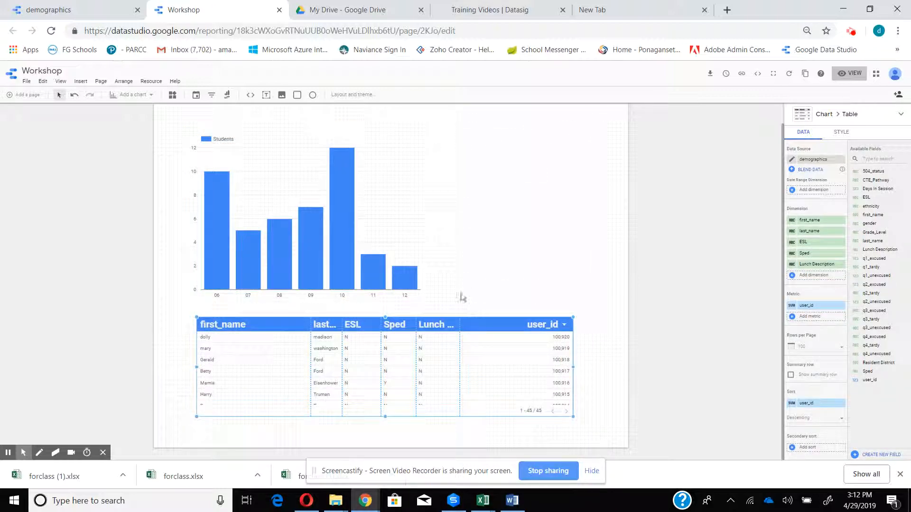
Step: View the report as a reader and test the chart filter by selecting the bars for grades 10, 09 and 07 in turn
click(852, 75)
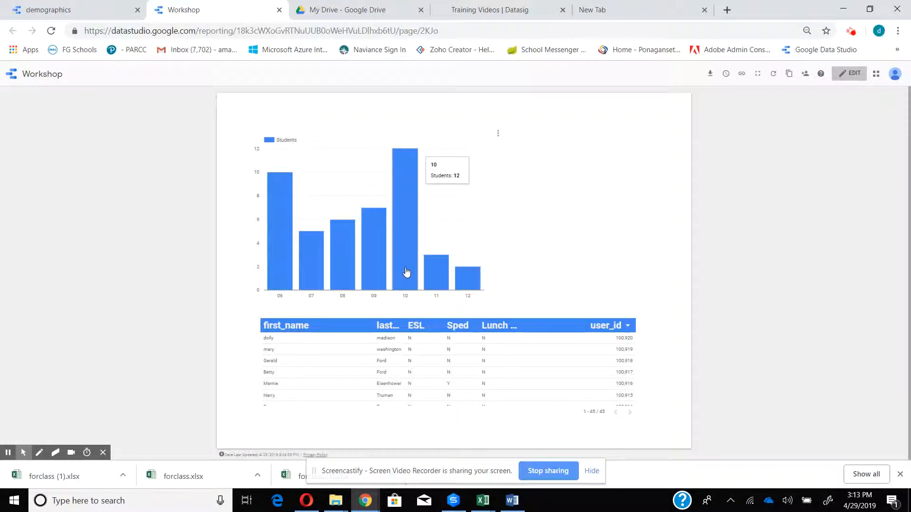
click(404, 271)
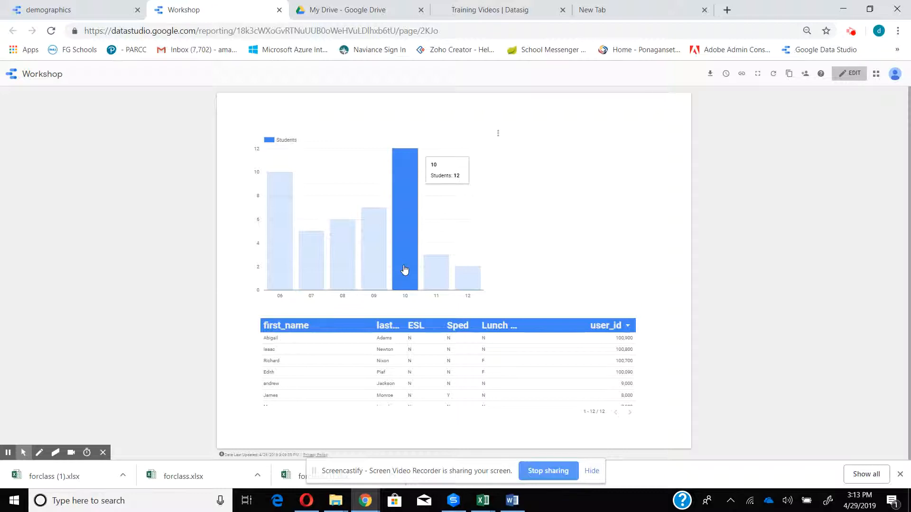
click(373, 264)
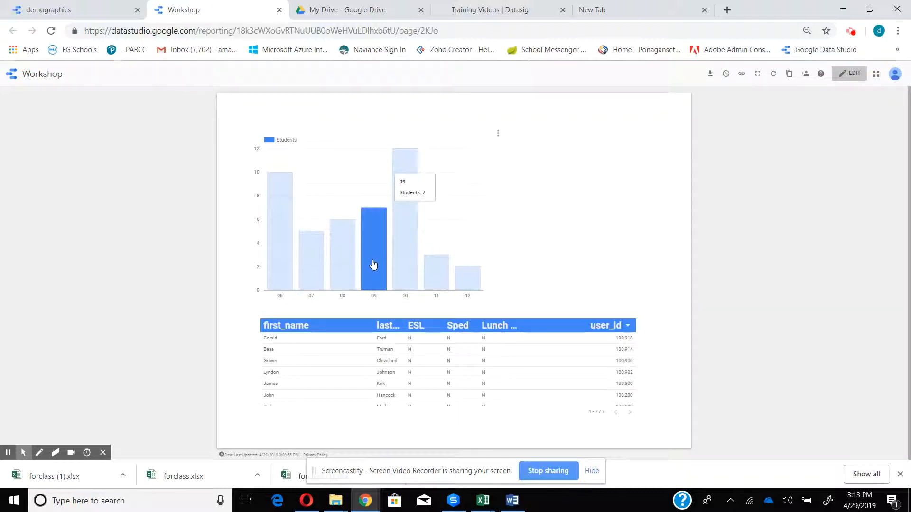
click(314, 271)
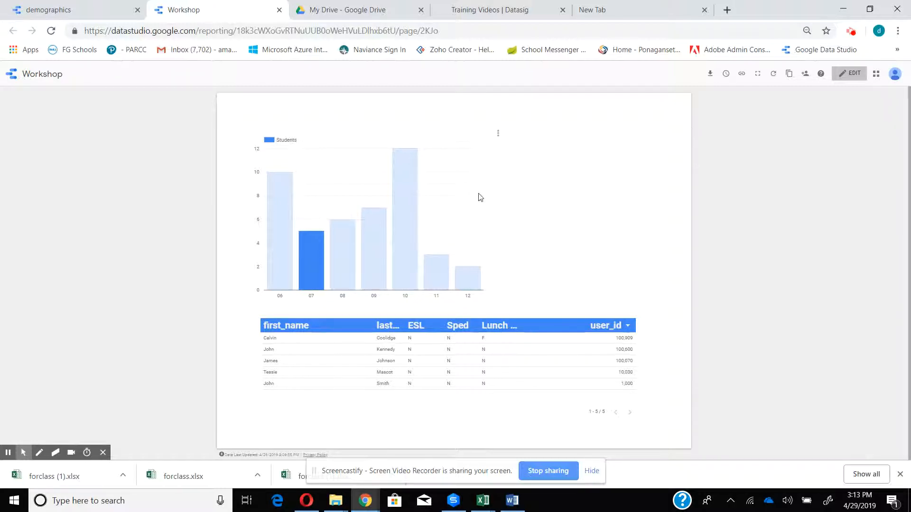
Step: Reset the bar chart's filter action to show all students again, and check the chart's options once more
click(498, 134)
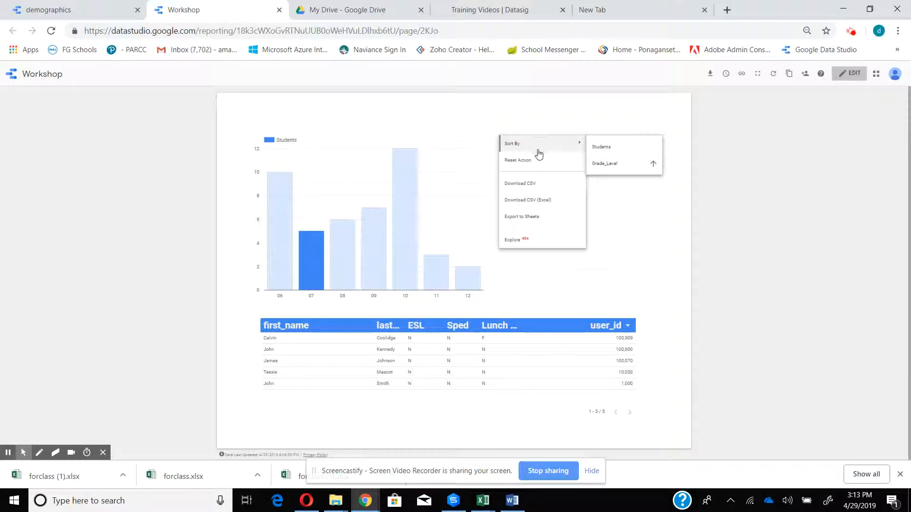
click(535, 161)
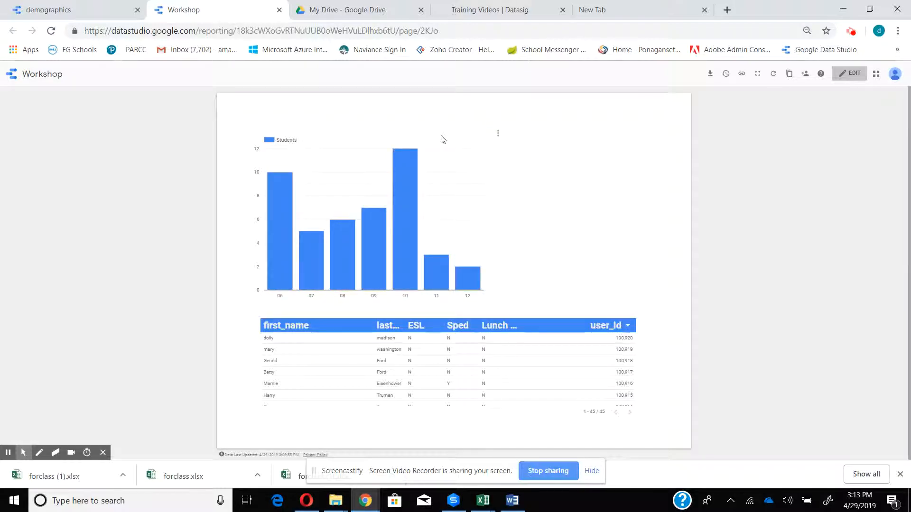
click(498, 135)
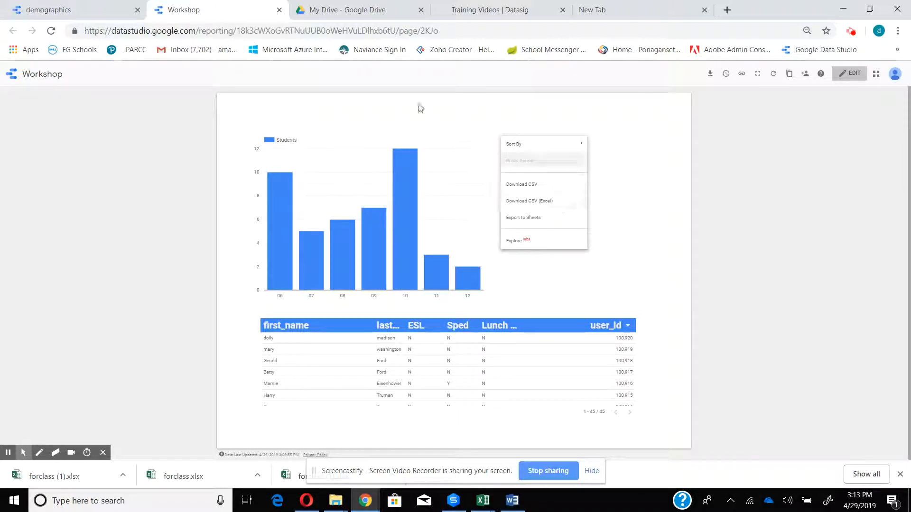
click(458, 131)
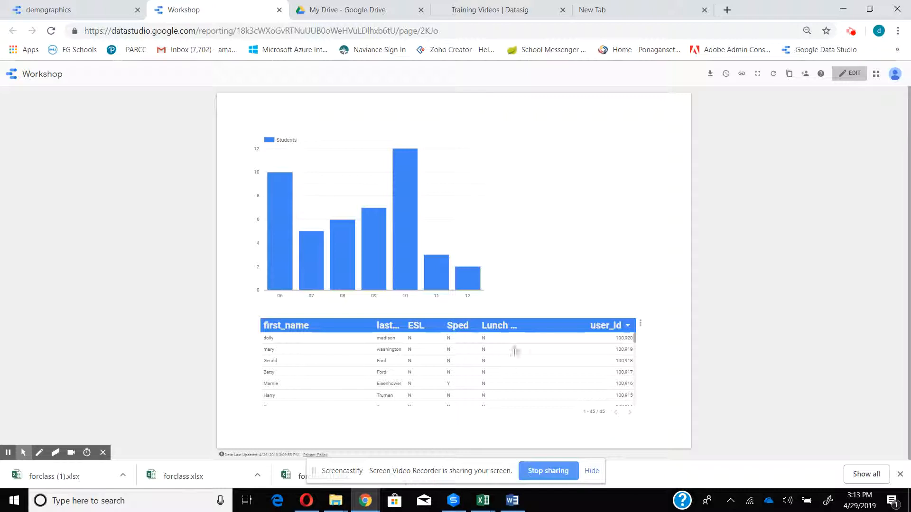